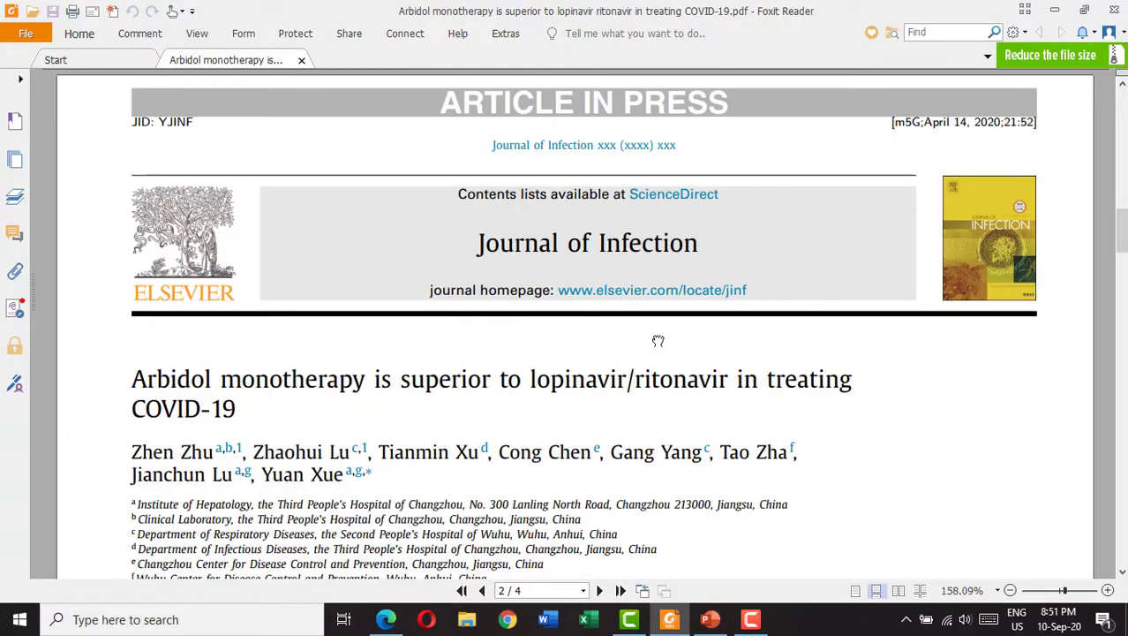
# Step: Copy reference 3's title, the RT-qPCR and clinical features COVID-19 study, from the References list
pyautogui.scroll(-20, 658, 341)
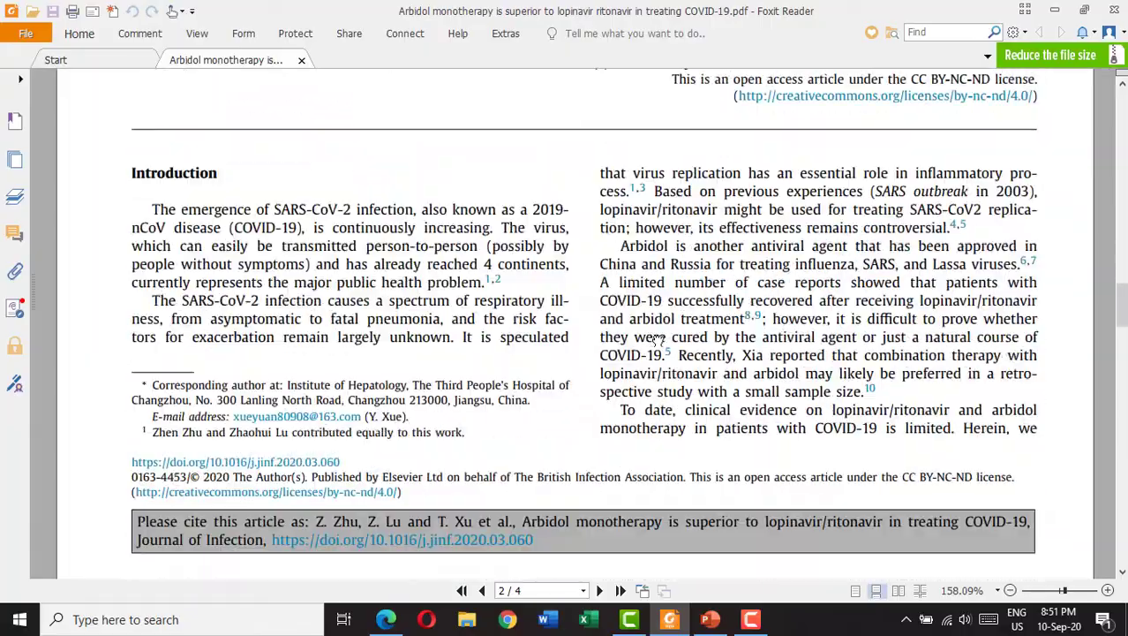
pyautogui.scroll(-8, 656, 341)
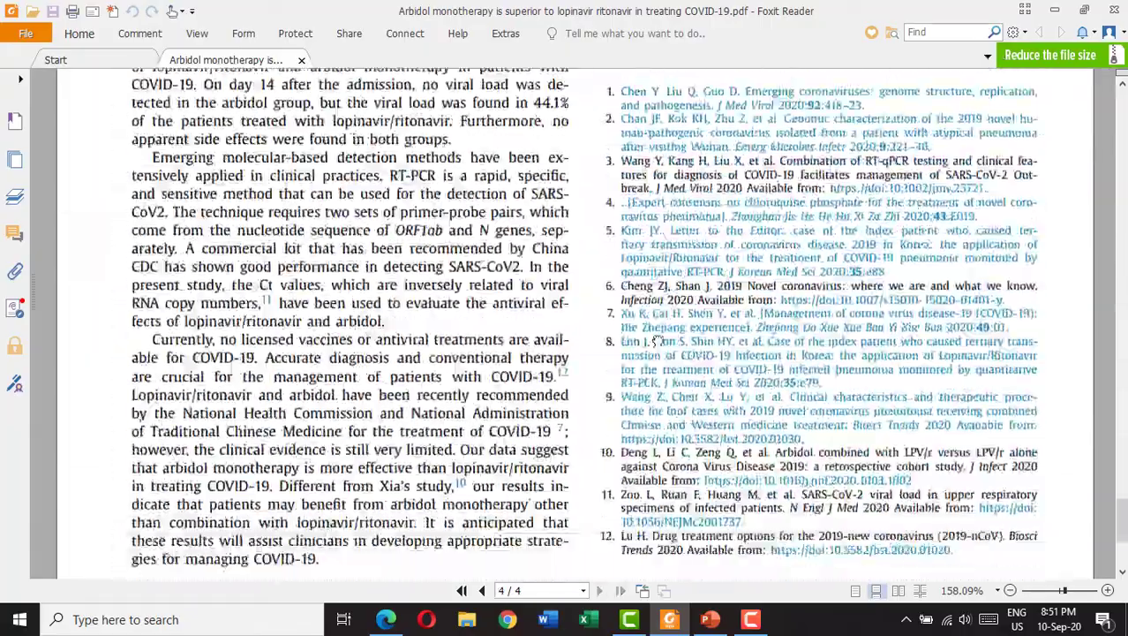
pyautogui.scroll(6, 658, 337)
pyautogui.scroll(3, 658, 339)
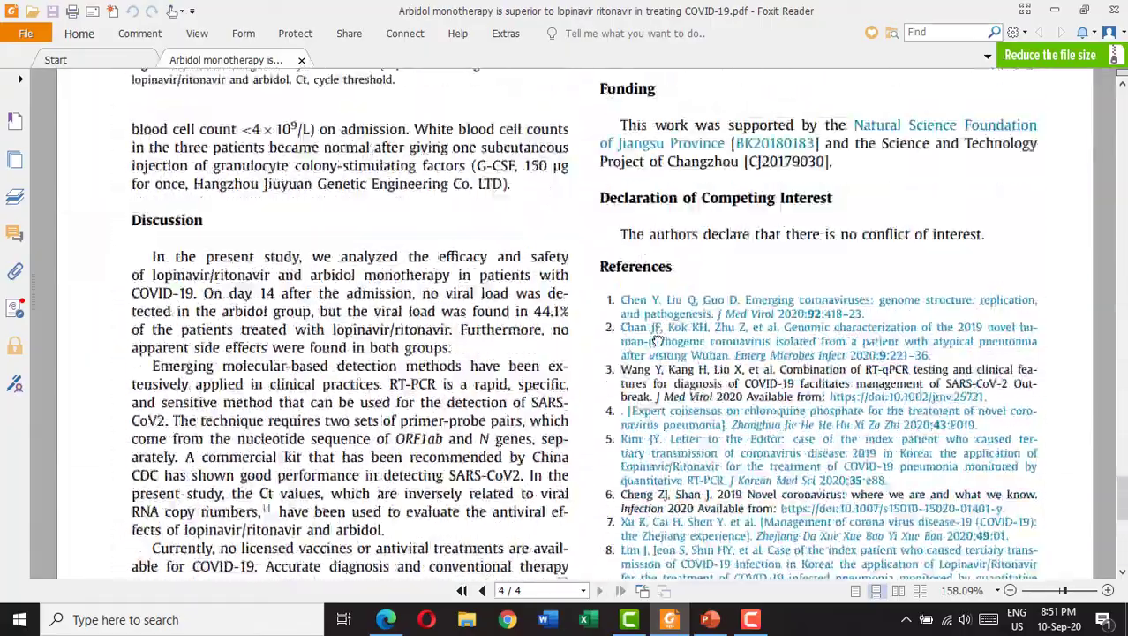
pyautogui.scroll(-6, 658, 340)
pyautogui.scroll(-1, 657, 341)
pyautogui.scroll(4, 658, 340)
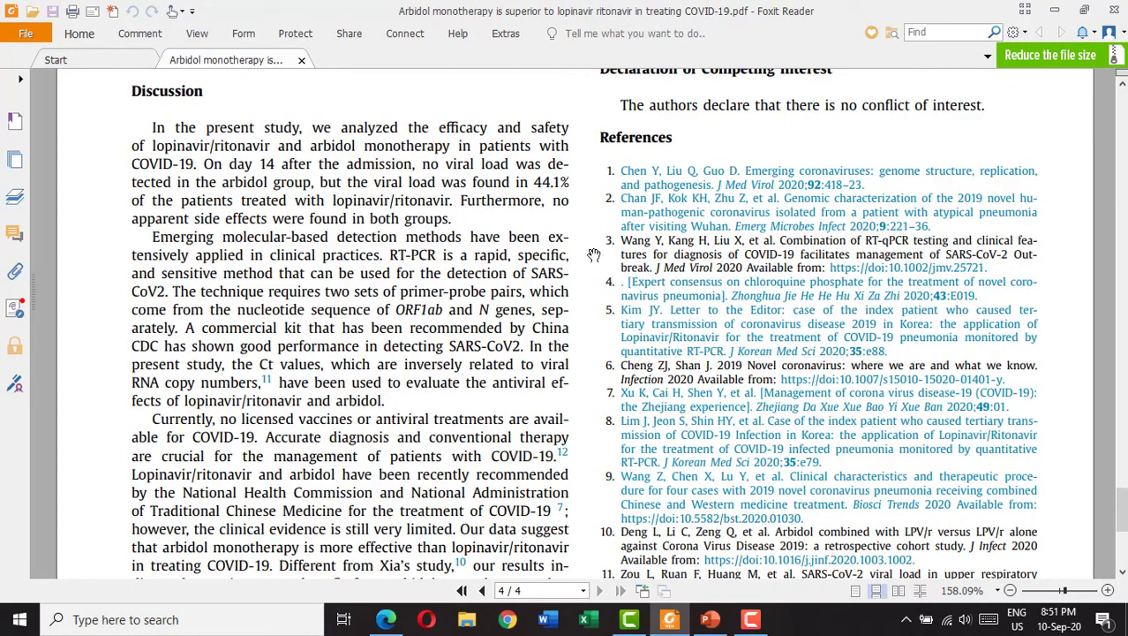
pyautogui.click(779, 243)
pyautogui.moveTo(697, 257); pyautogui.dragTo(784, 237)
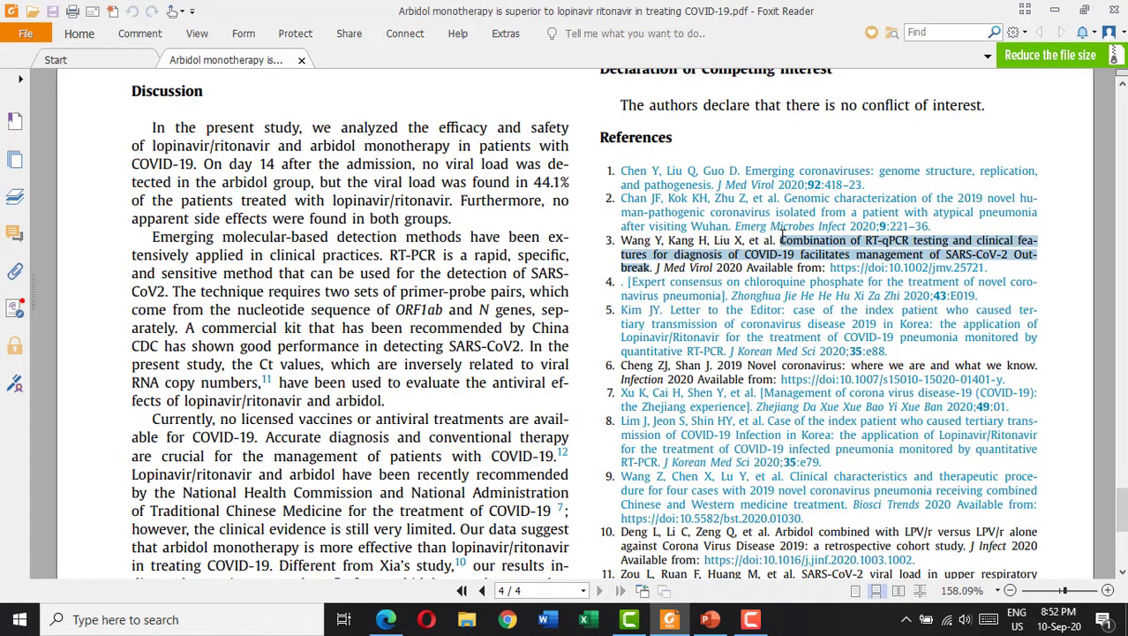
pyautogui.click(794, 212)
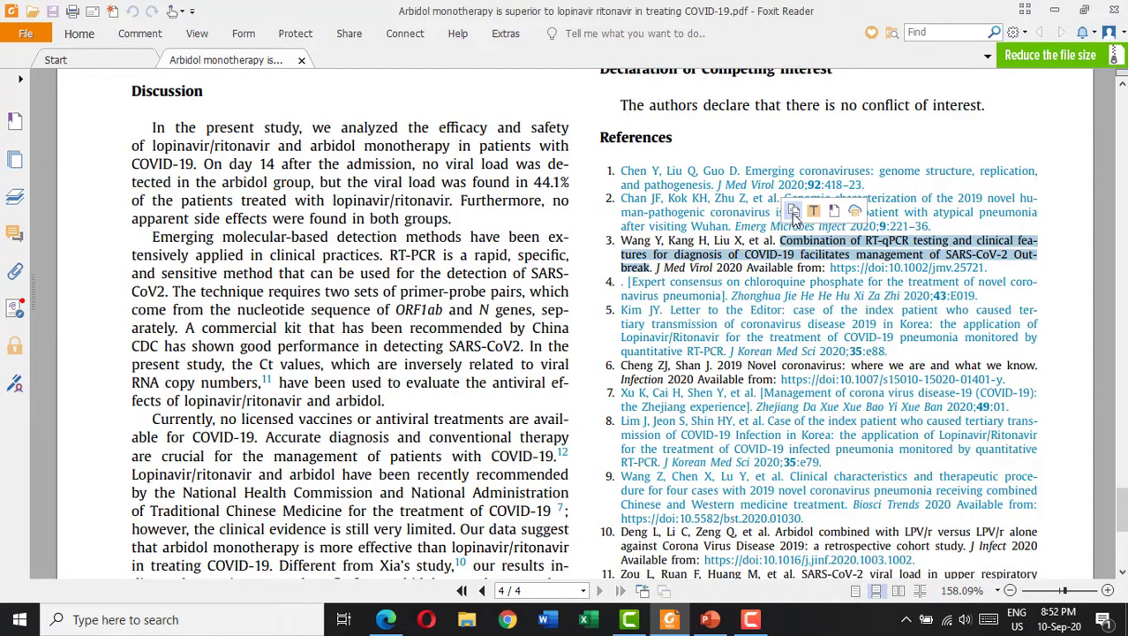
pyautogui.click(386, 621)
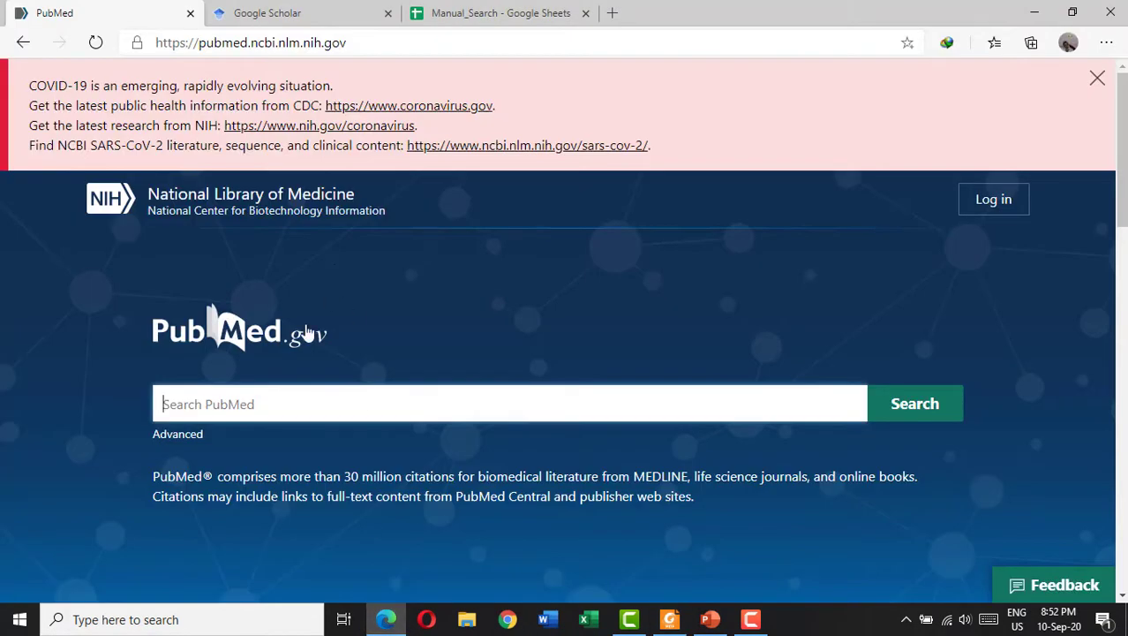
# Step: Search PubMed for the pasted reference title and open its PMC Free Full text
pyautogui.rightClick(268, 405)
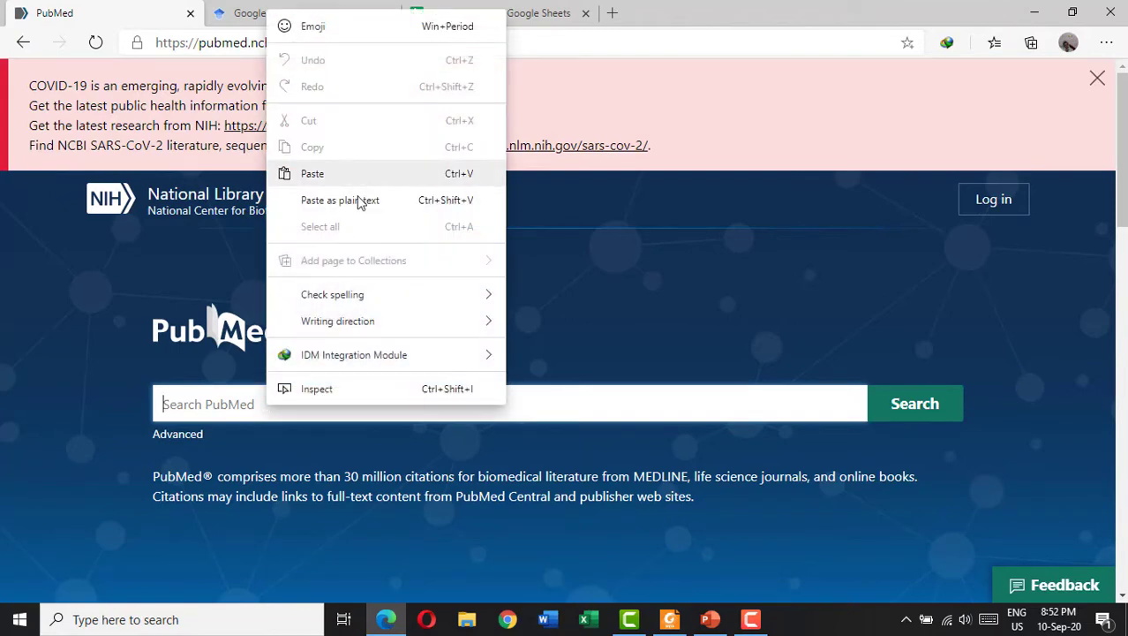
pyautogui.click(356, 176)
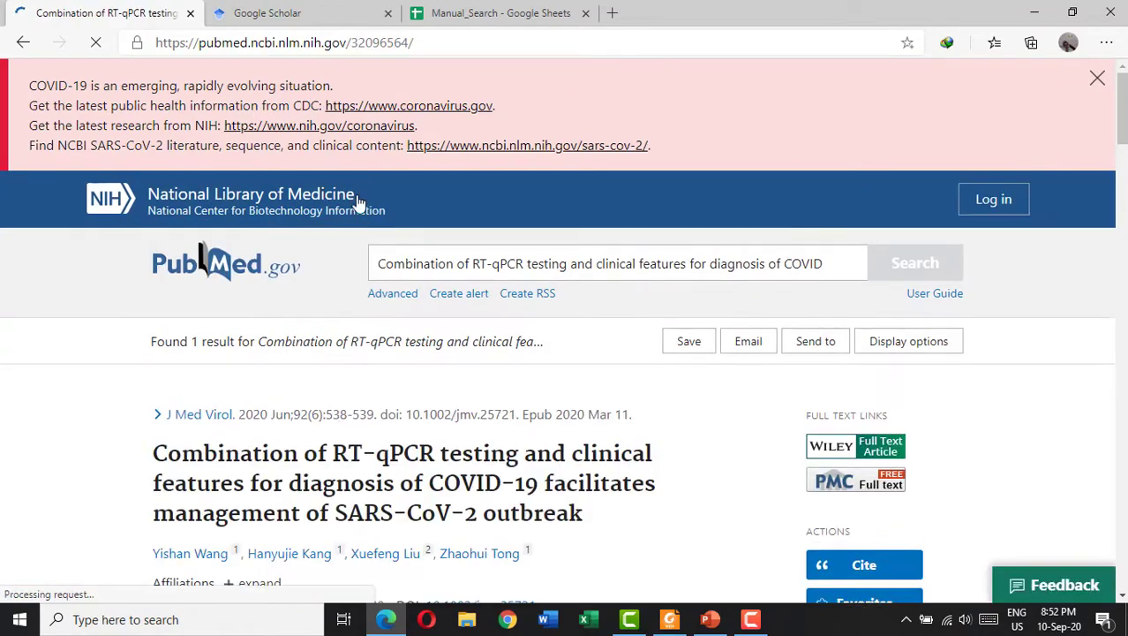
pyautogui.scroll(-5, 325, 384)
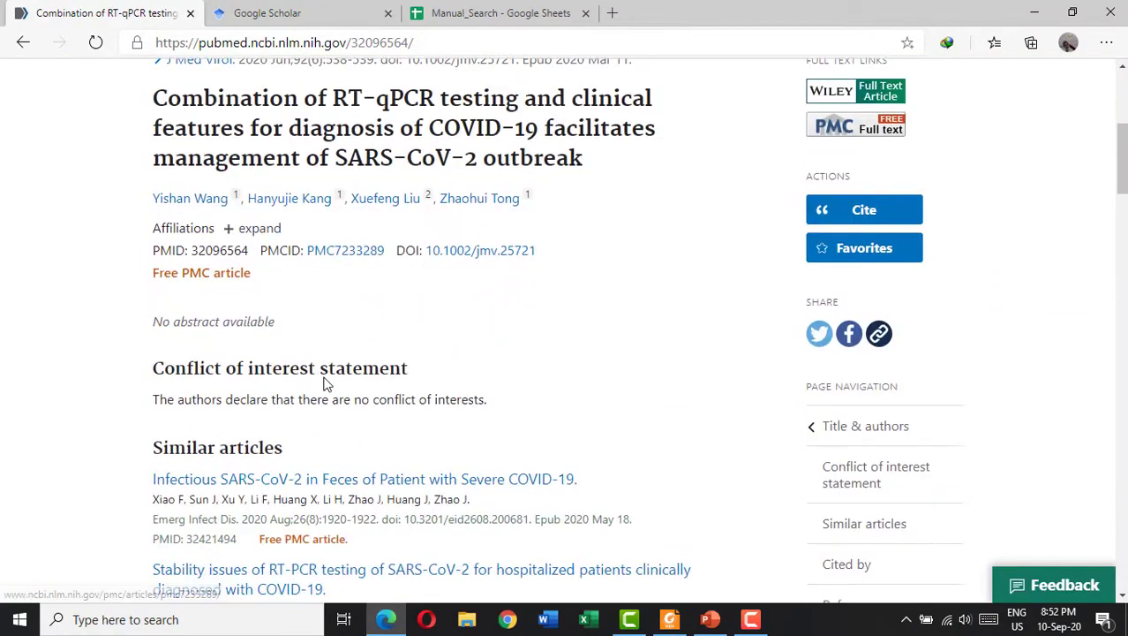
pyautogui.scroll(1, 429, 310)
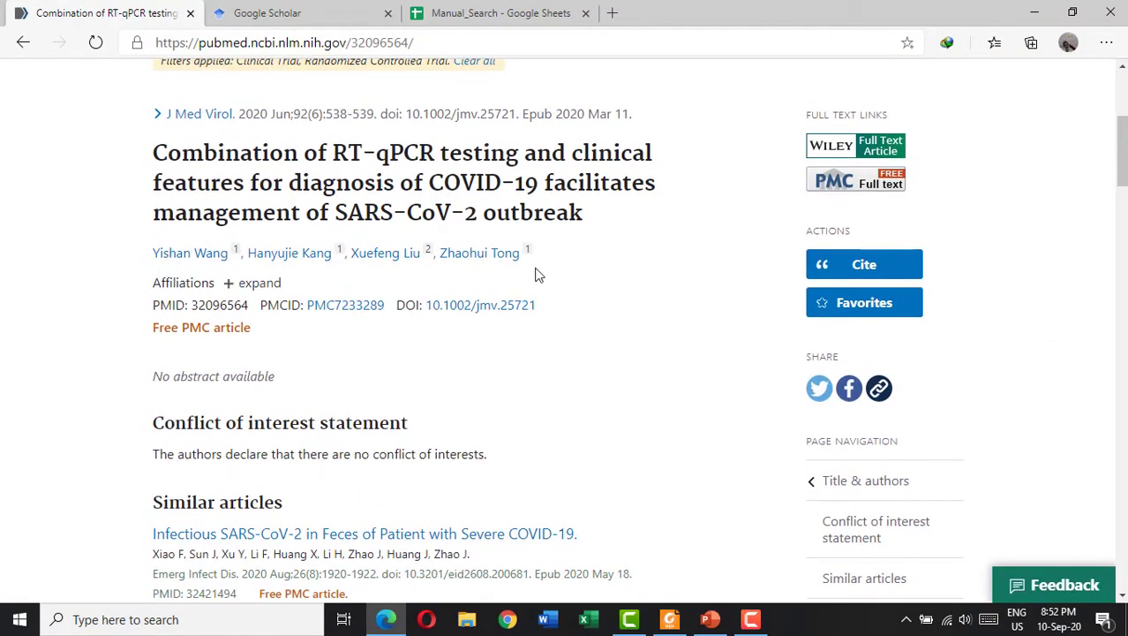
pyautogui.click(864, 182)
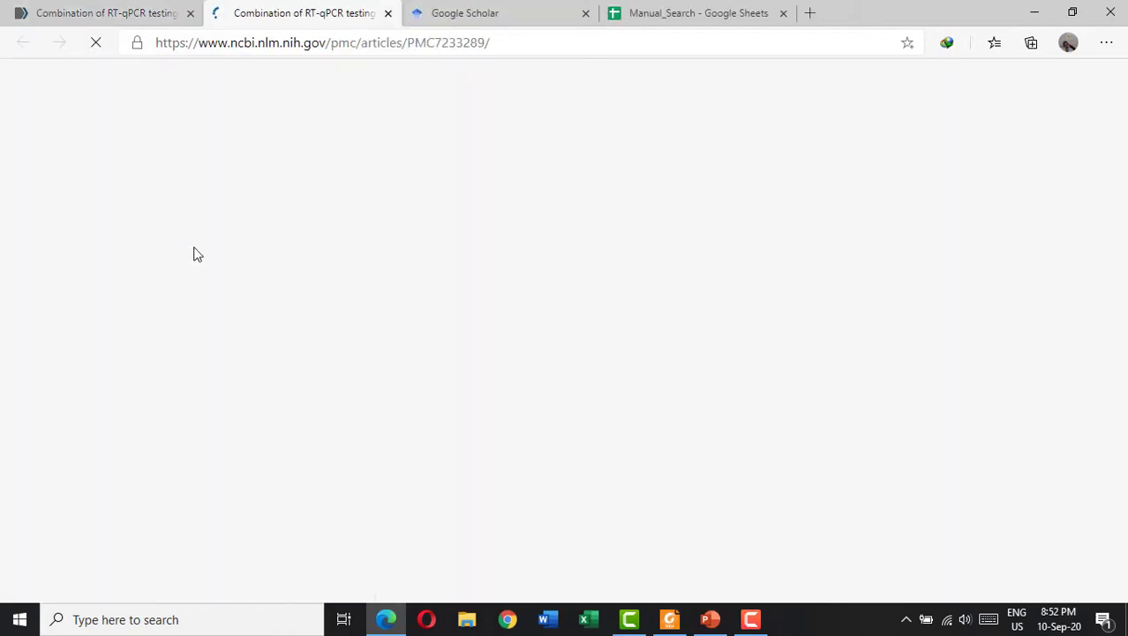
# Step: Copy the RT-qPCR clinical features article's full title from its PubMed Central page
pyautogui.scroll(-5, 291, 269)
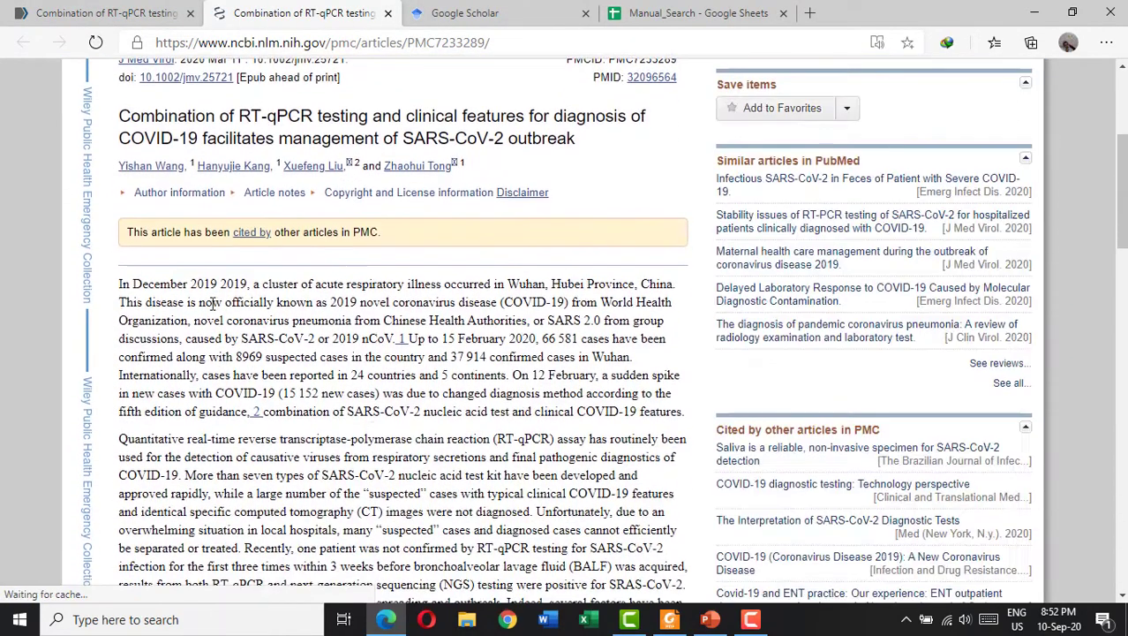
pyautogui.scroll(-4, 184, 306)
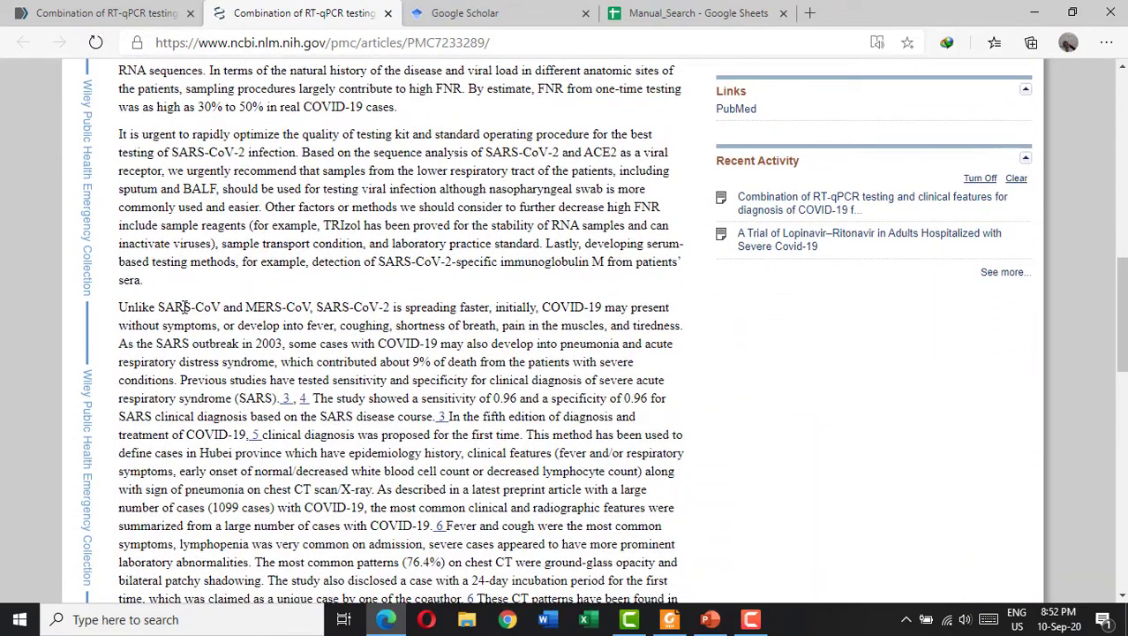
pyautogui.scroll(9, 184, 305)
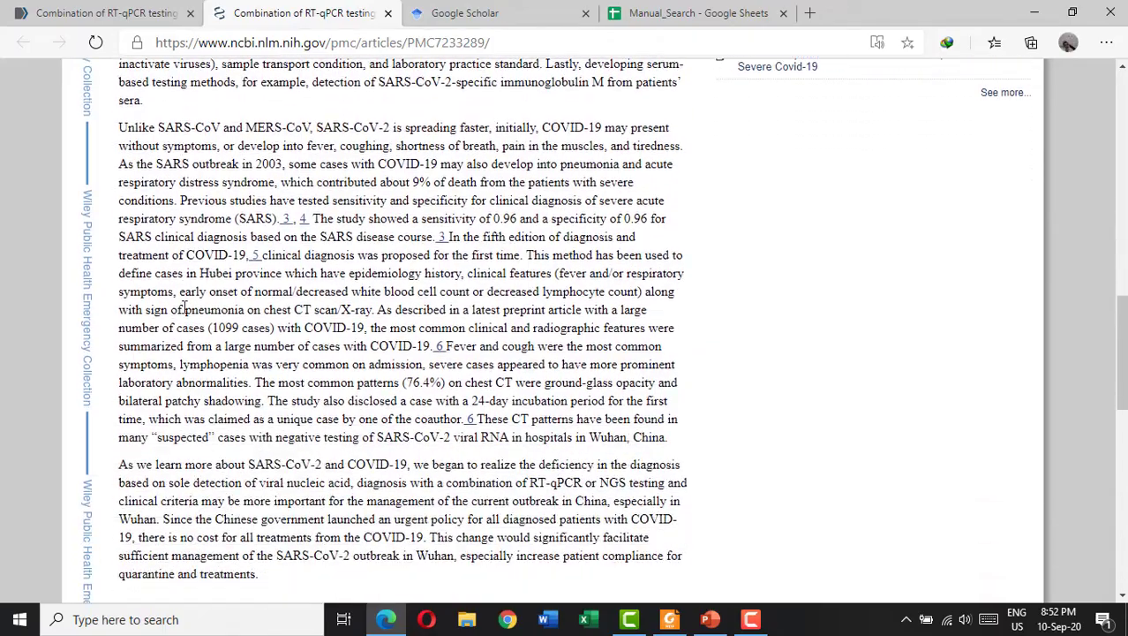
pyautogui.scroll(1, 220, 302)
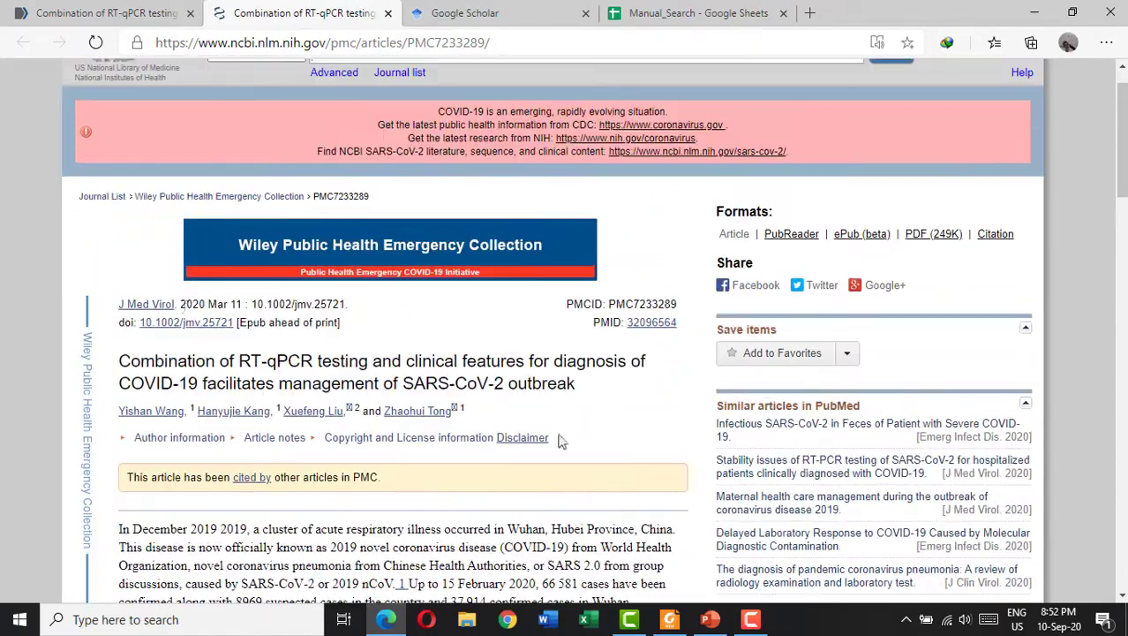
pyautogui.tripleClick(509, 382)
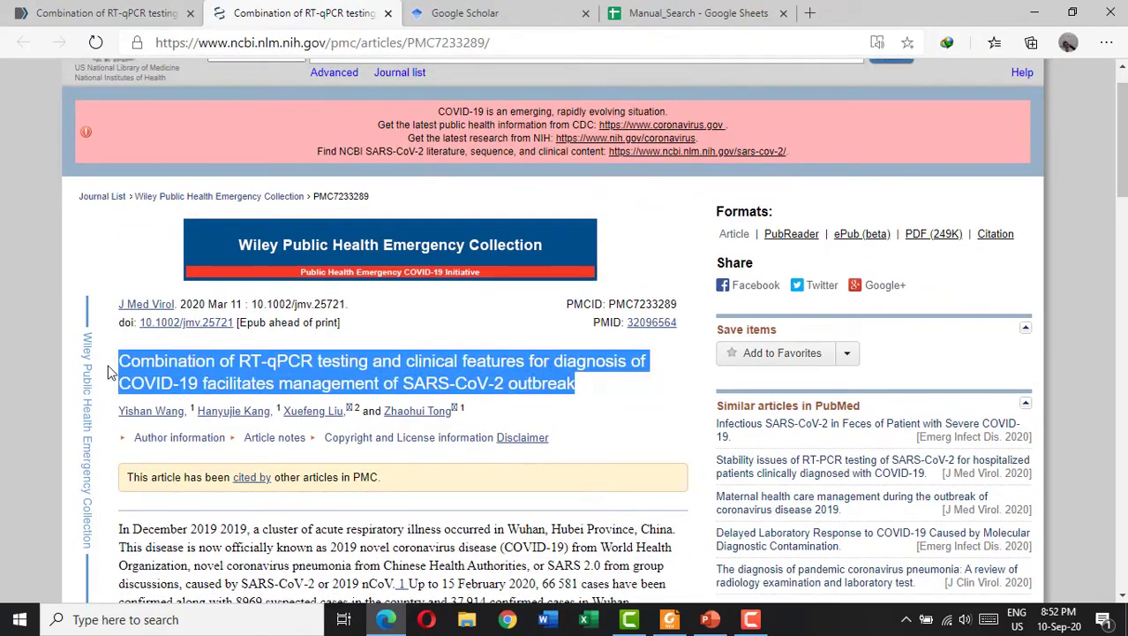
pyautogui.rightClick(159, 367)
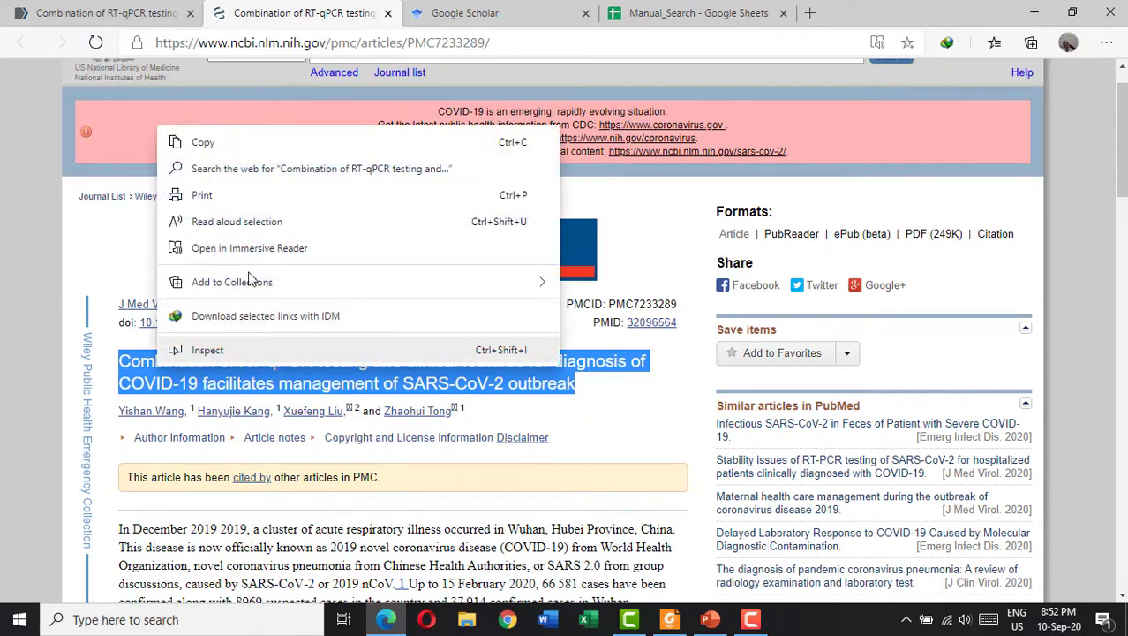
pyautogui.click(264, 146)
# Step: Paste the RT-qPCR article title into cell C3 of Manual_Search
pyautogui.click(638, 7)
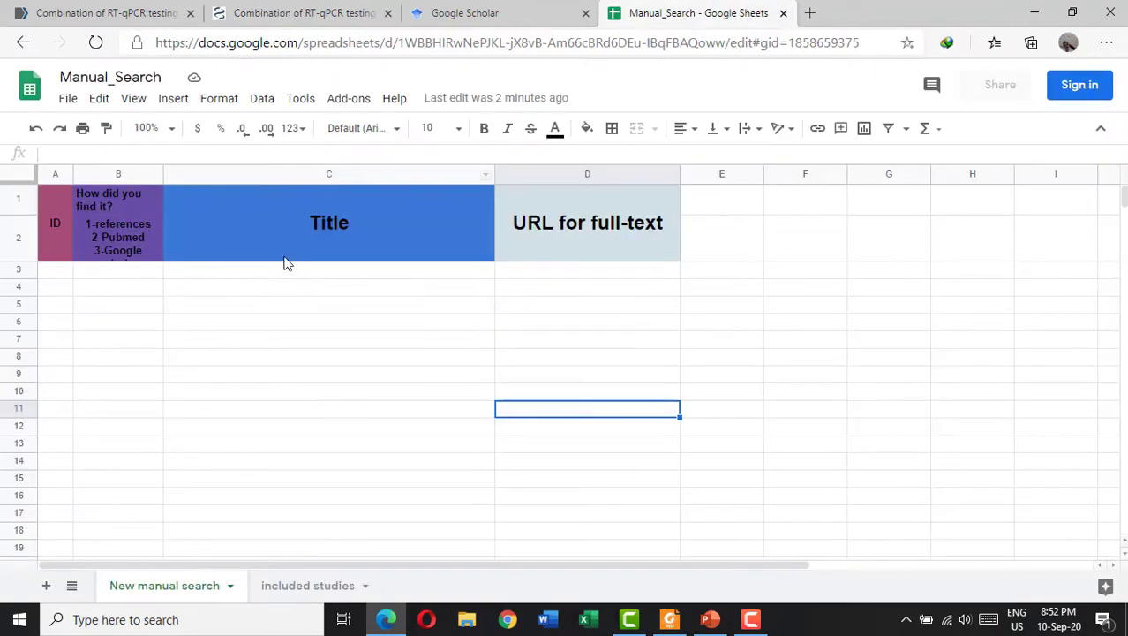
pyautogui.click(274, 280)
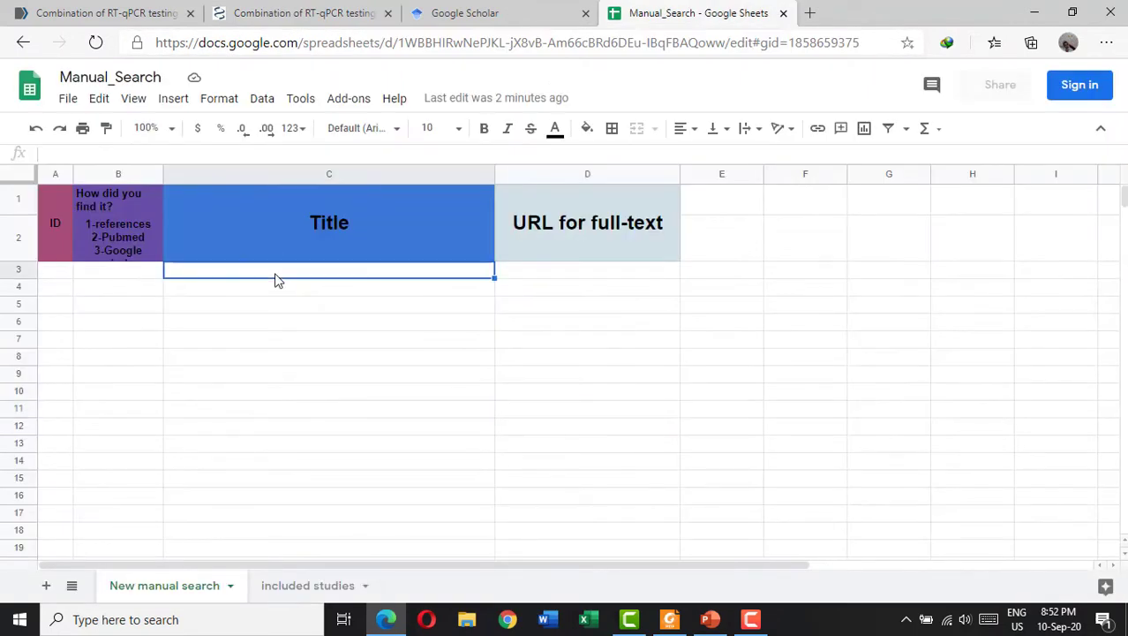
pyautogui.rightClick(283, 155)
pyautogui.click(348, 316)
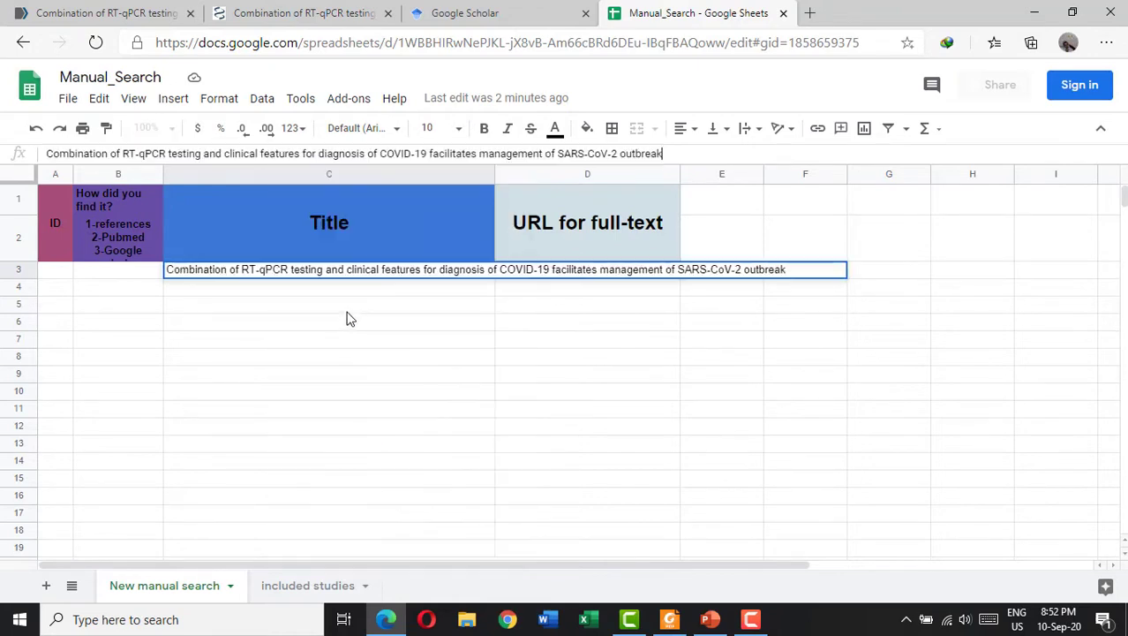
pyautogui.click(552, 291)
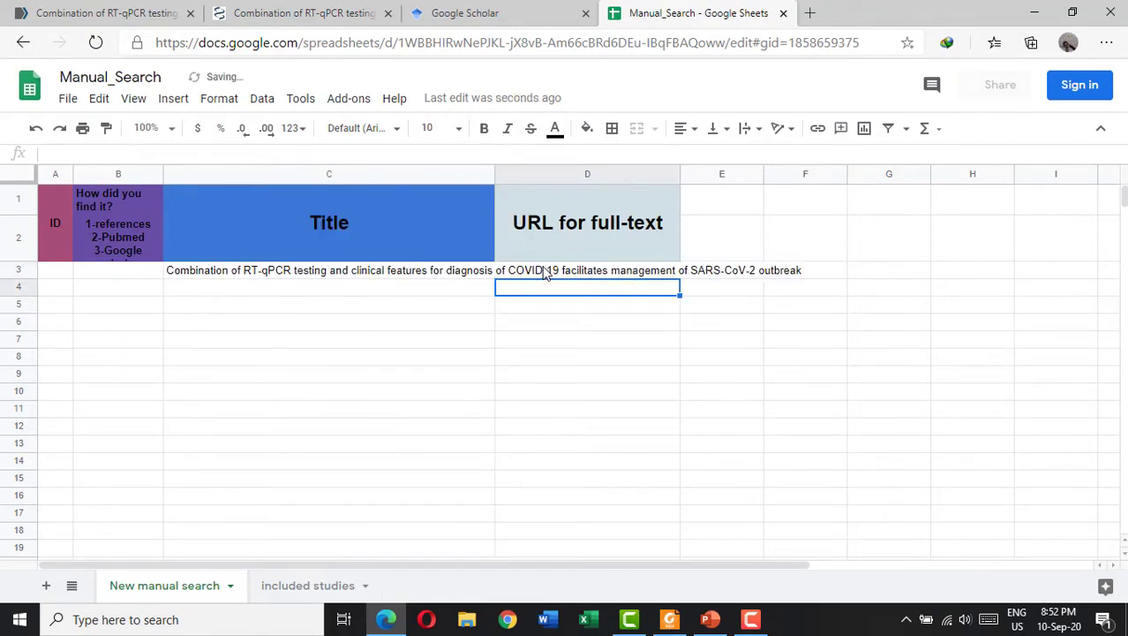
pyautogui.click(547, 271)
# Step: Copy the PMC article's web address and paste it into cell D3
pyautogui.click(439, 9)
pyautogui.click(328, 10)
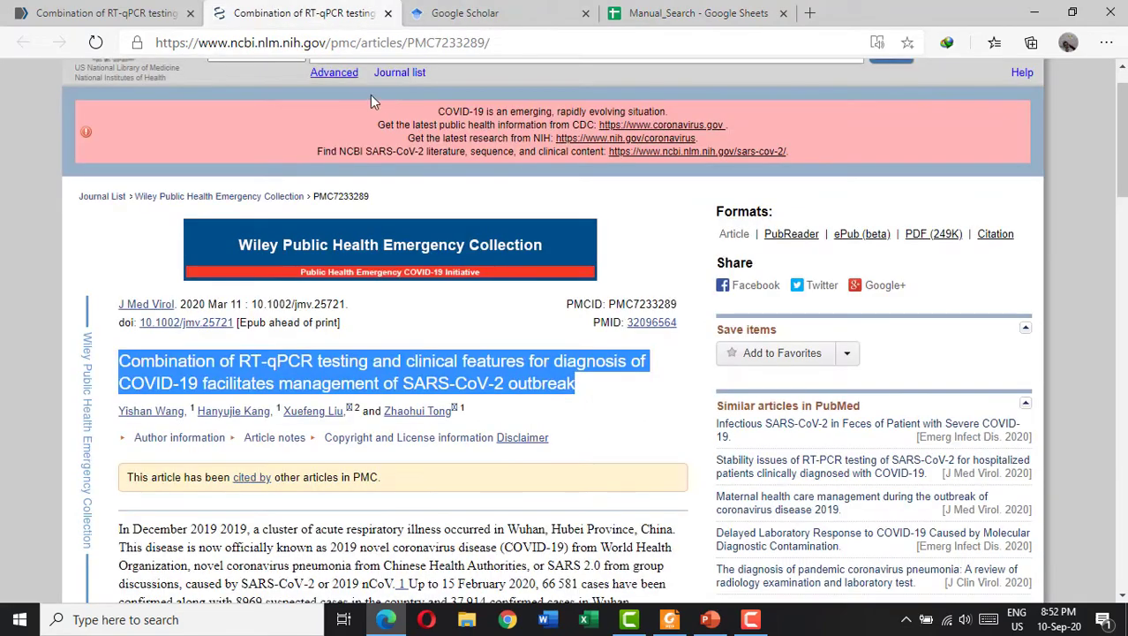
pyautogui.rightClick(418, 38)
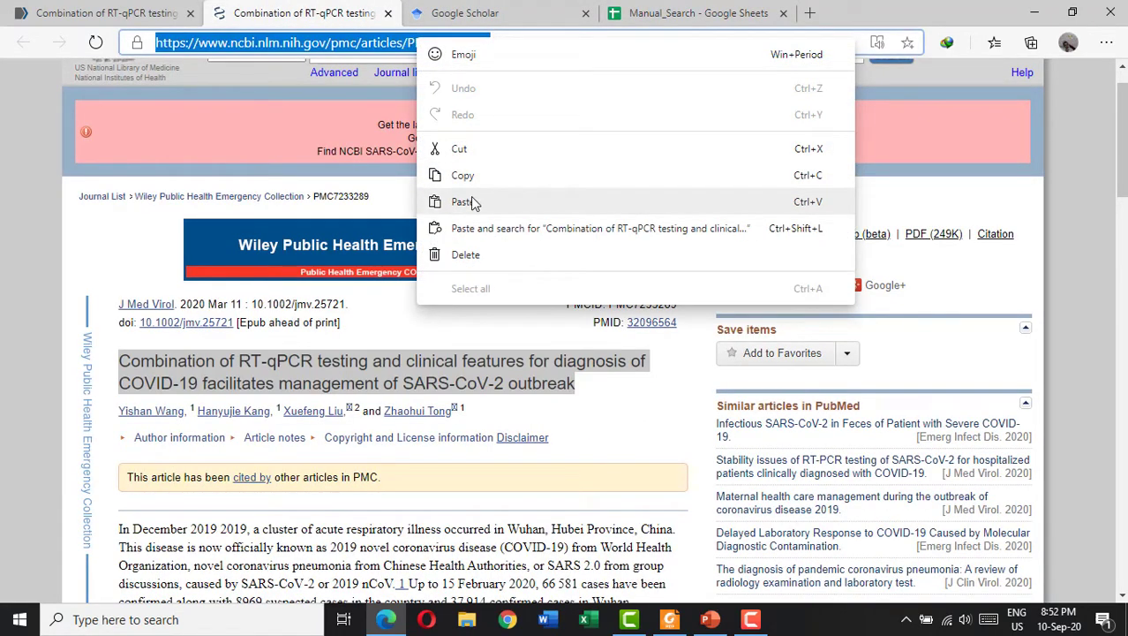
pyautogui.click(510, 178)
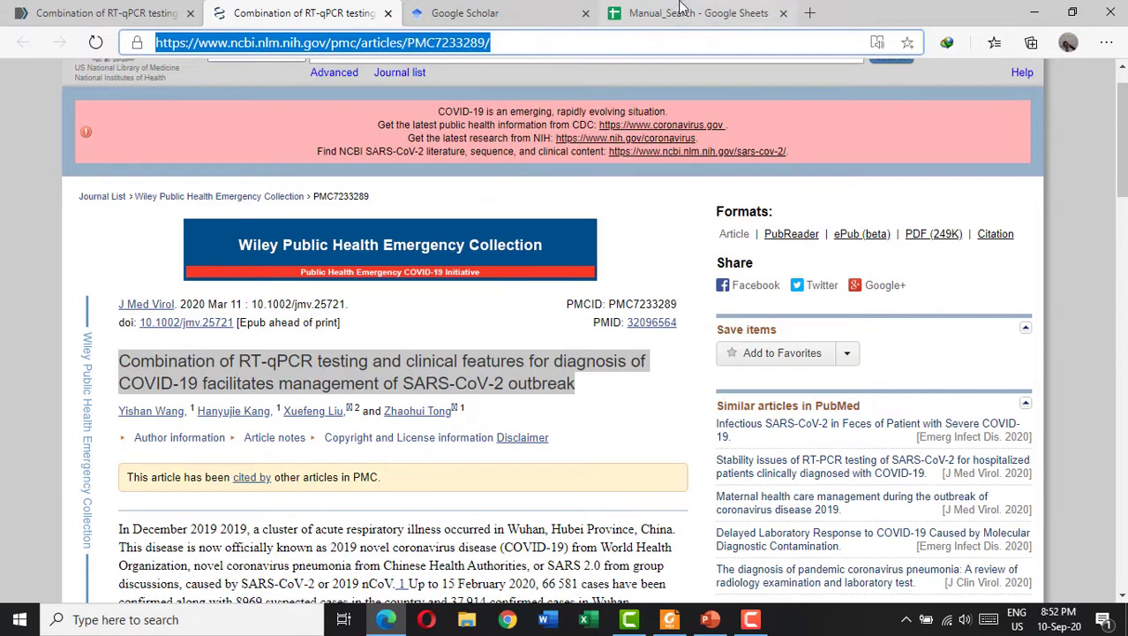
pyautogui.click(695, 11)
pyautogui.rightClick(433, 156)
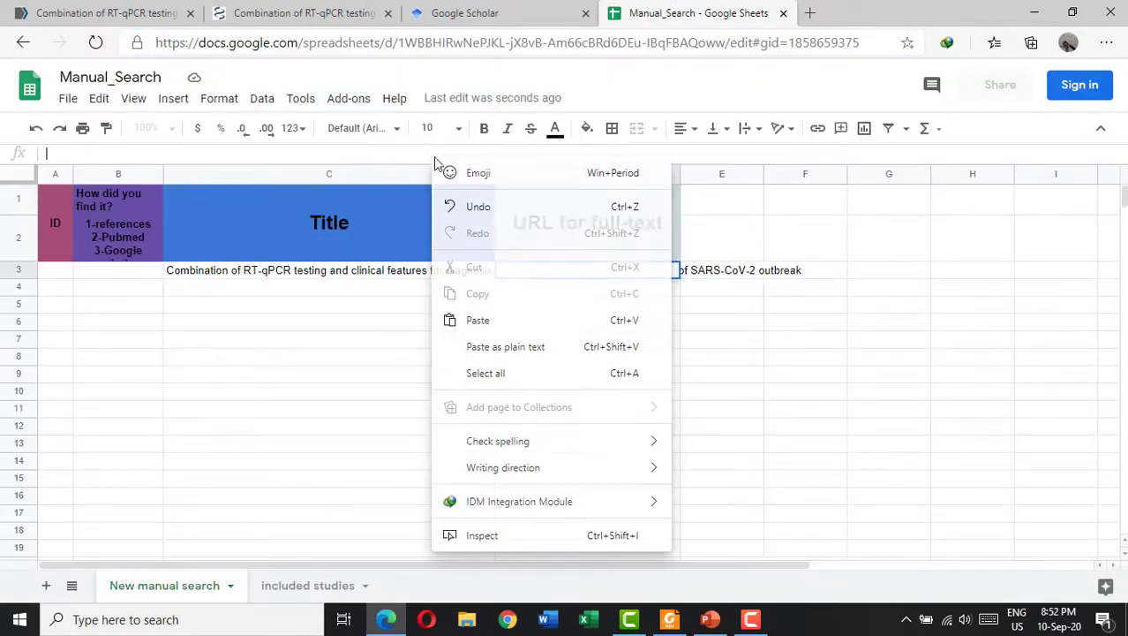
pyautogui.click(493, 319)
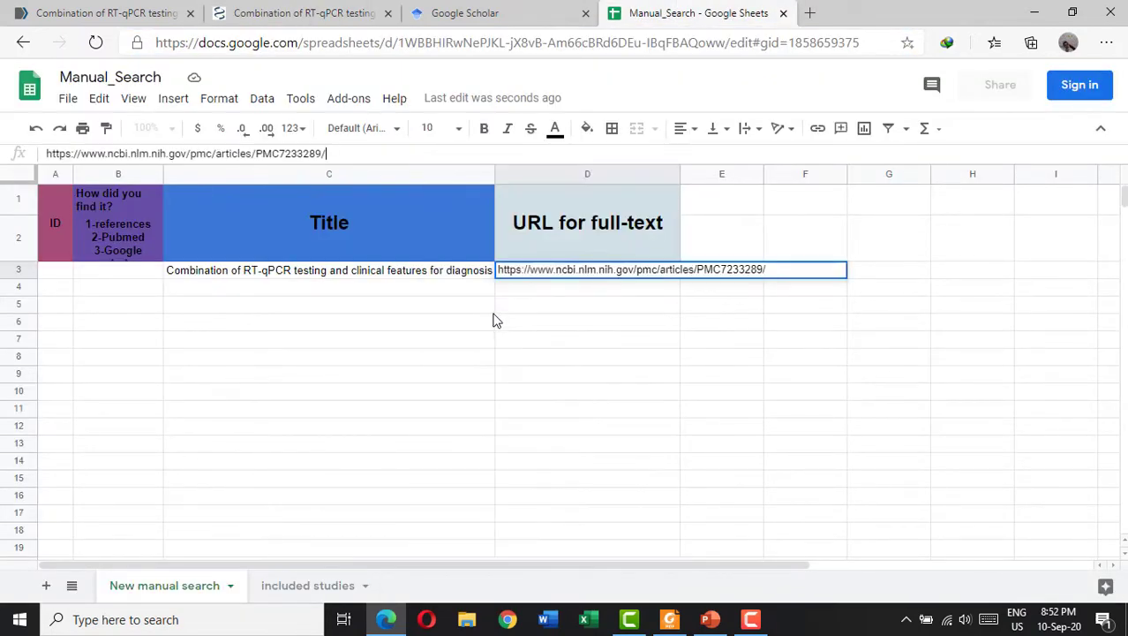
pyautogui.click(380, 287)
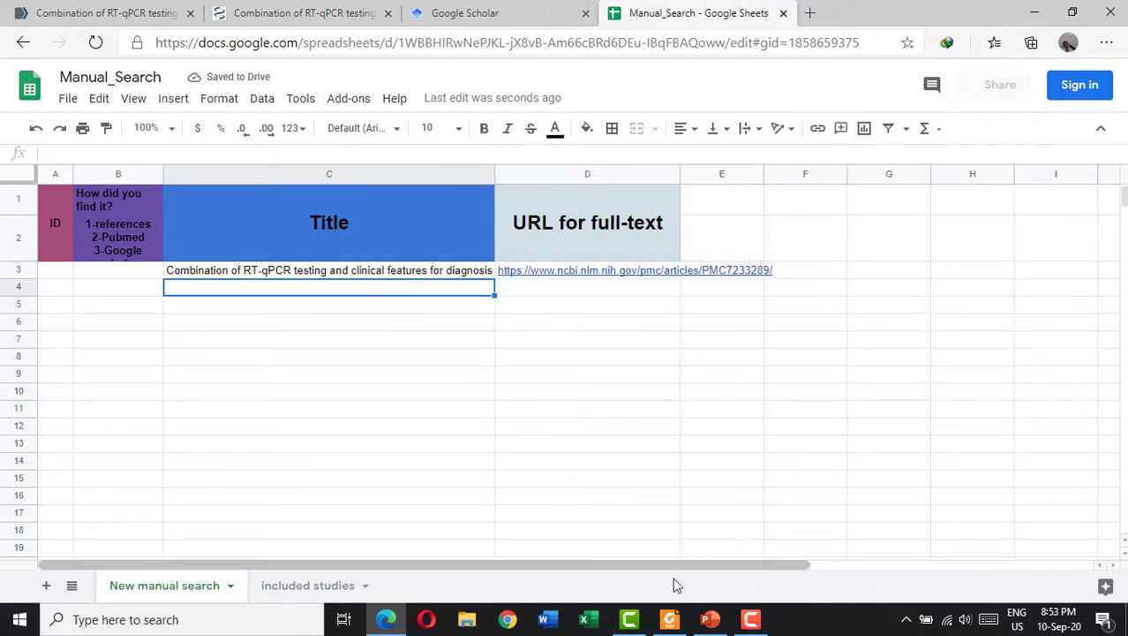
pyautogui.click(670, 619)
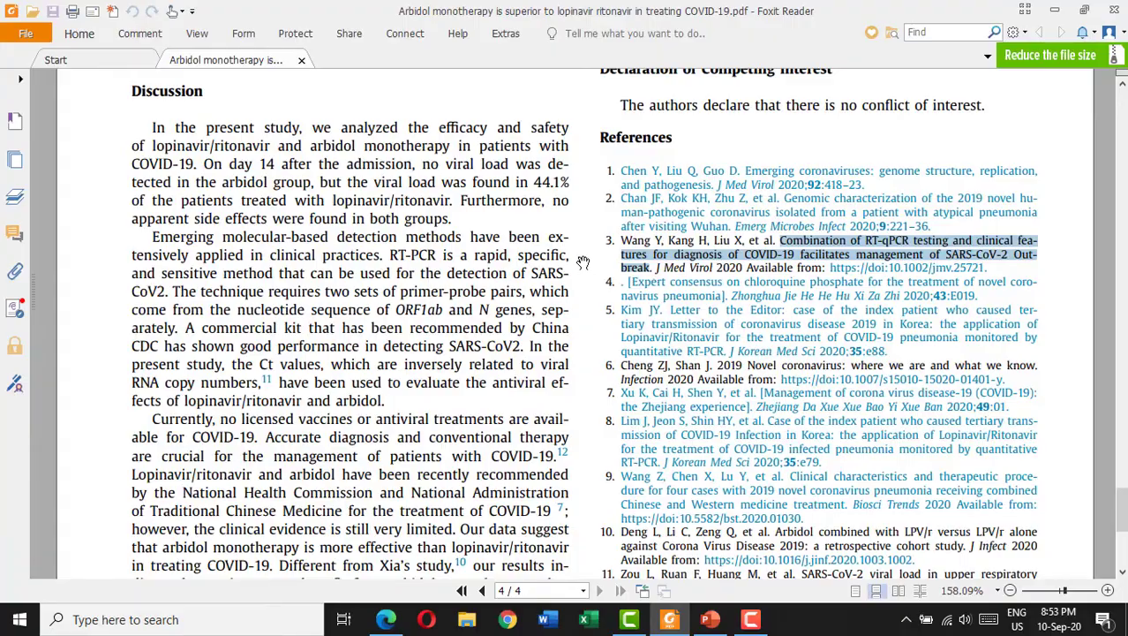
# Step: Copy the title 'Arbidol monotherapy is superior to lopinavir/ritonavir in treating COVID-19' from the PDF
pyautogui.scroll(-5, 586, 316)
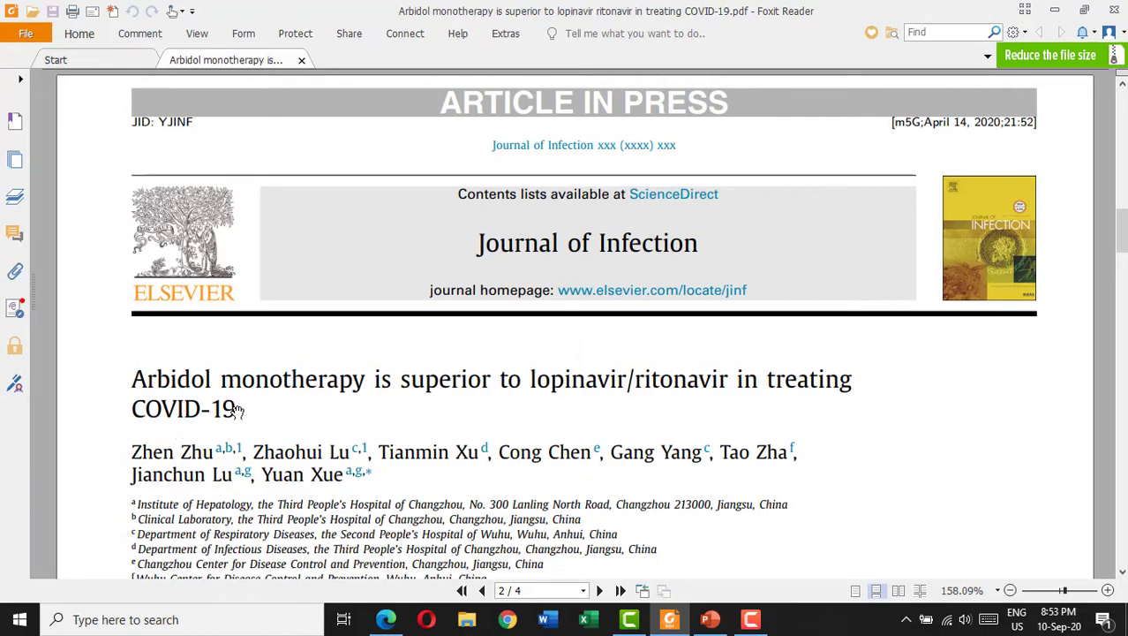
pyautogui.moveTo(237, 409); pyautogui.dragTo(131, 379)
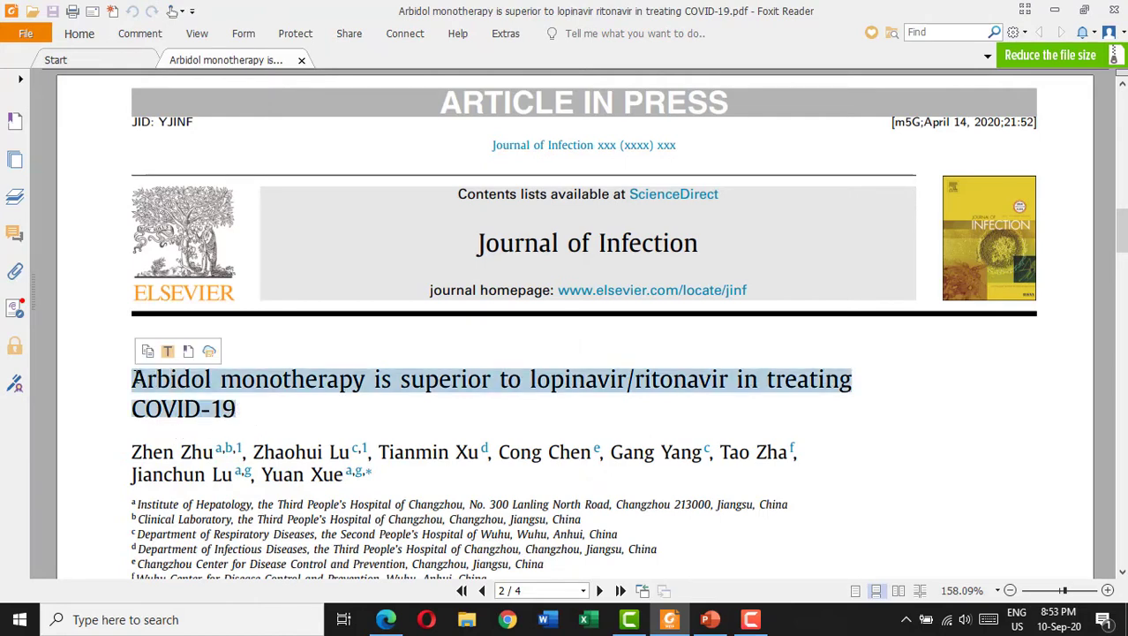
pyautogui.click(147, 353)
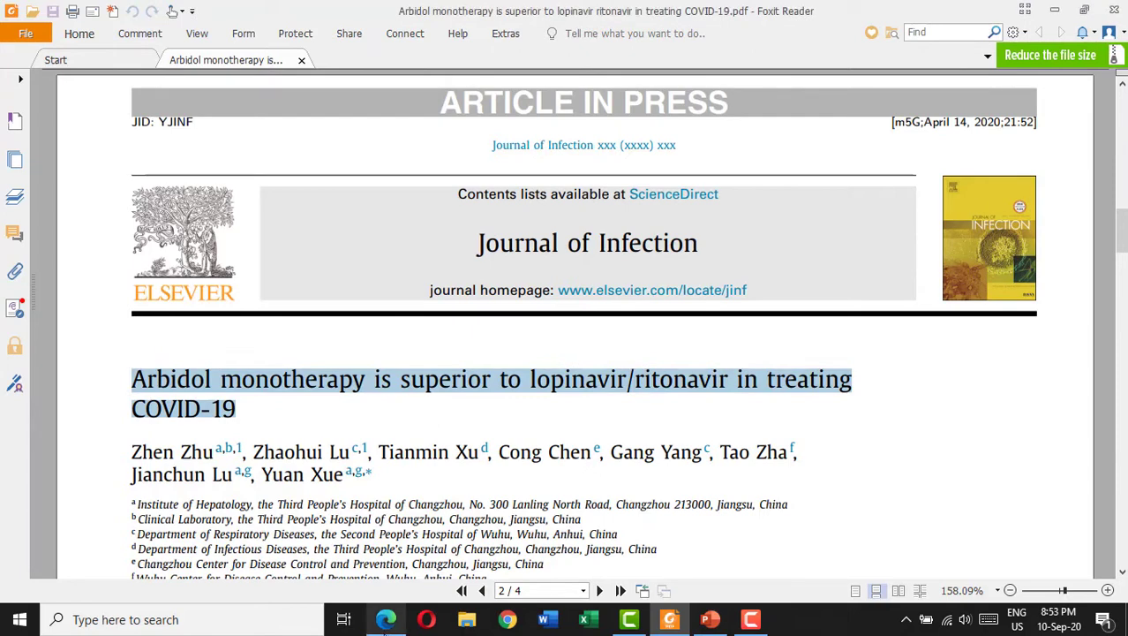
pyautogui.click(386, 619)
# Step: Search PubMed for the Arbidol title and open its 248 similar articles
pyautogui.rightClick(255, 403)
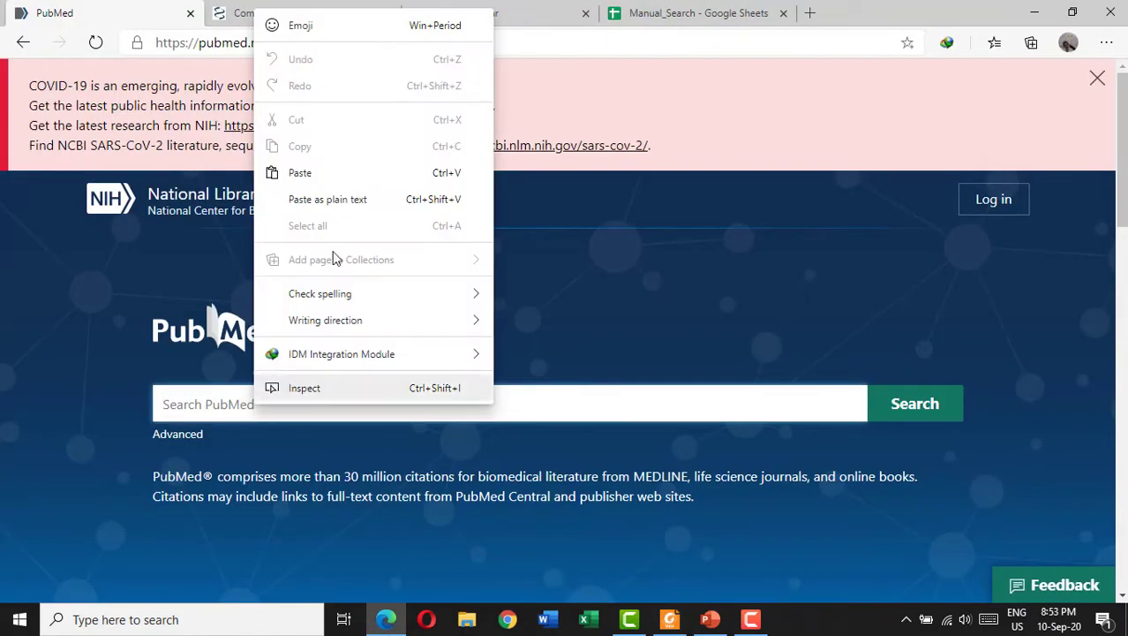
pyautogui.click(323, 181)
pyautogui.press('Return')
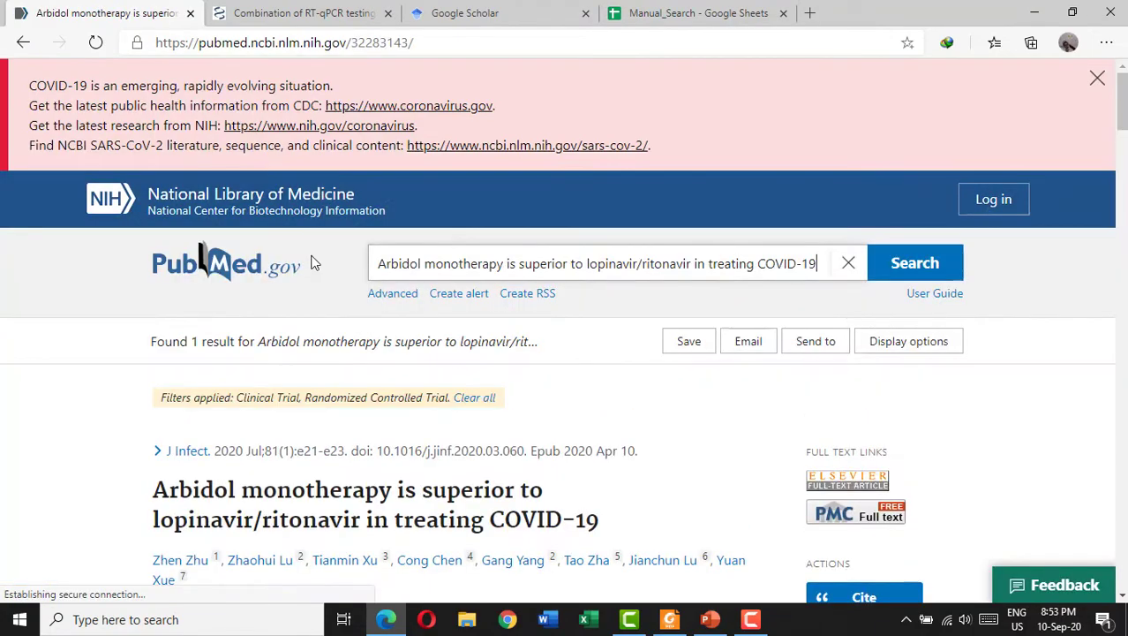
pyautogui.scroll(-9, 312, 262)
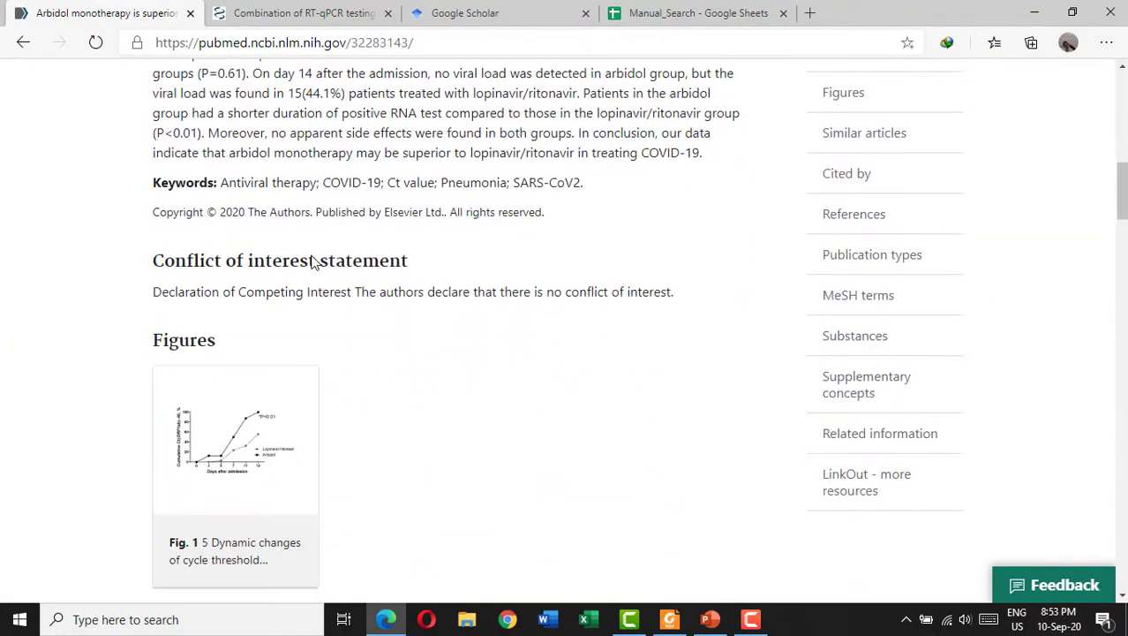
pyautogui.scroll(-10, 312, 263)
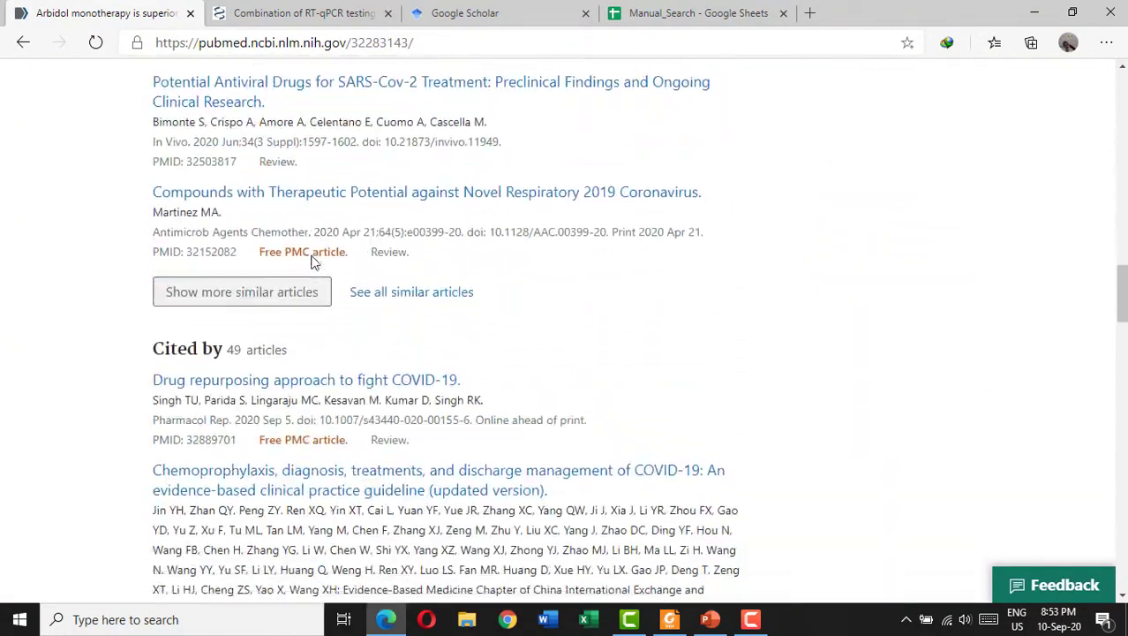
pyautogui.click(384, 263)
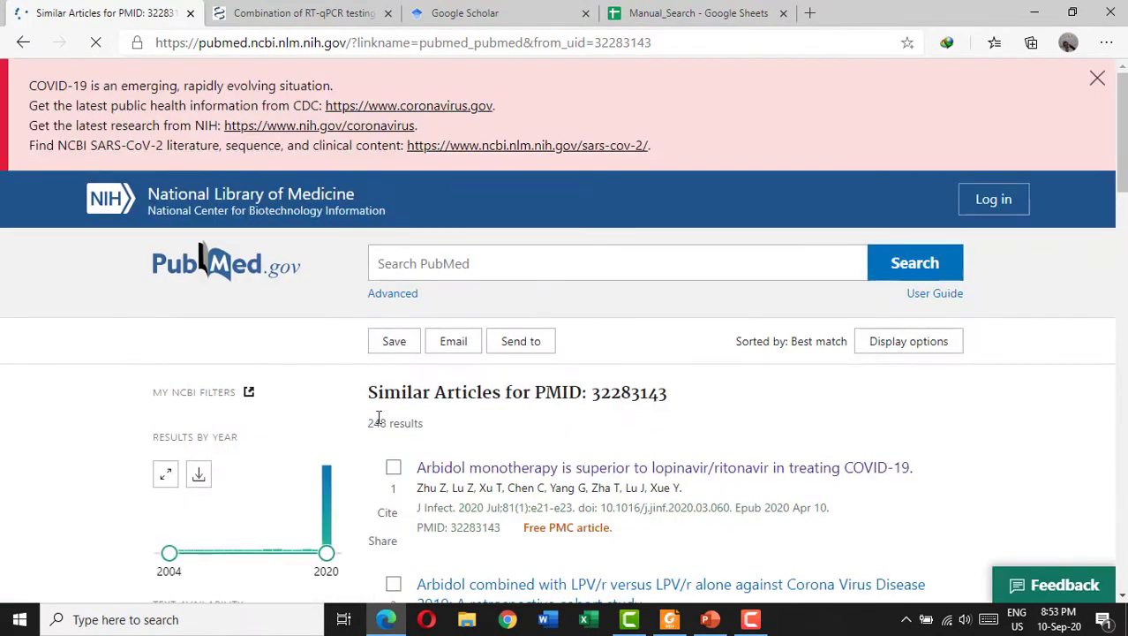
pyautogui.moveTo(370, 422); pyautogui.dragTo(391, 422)
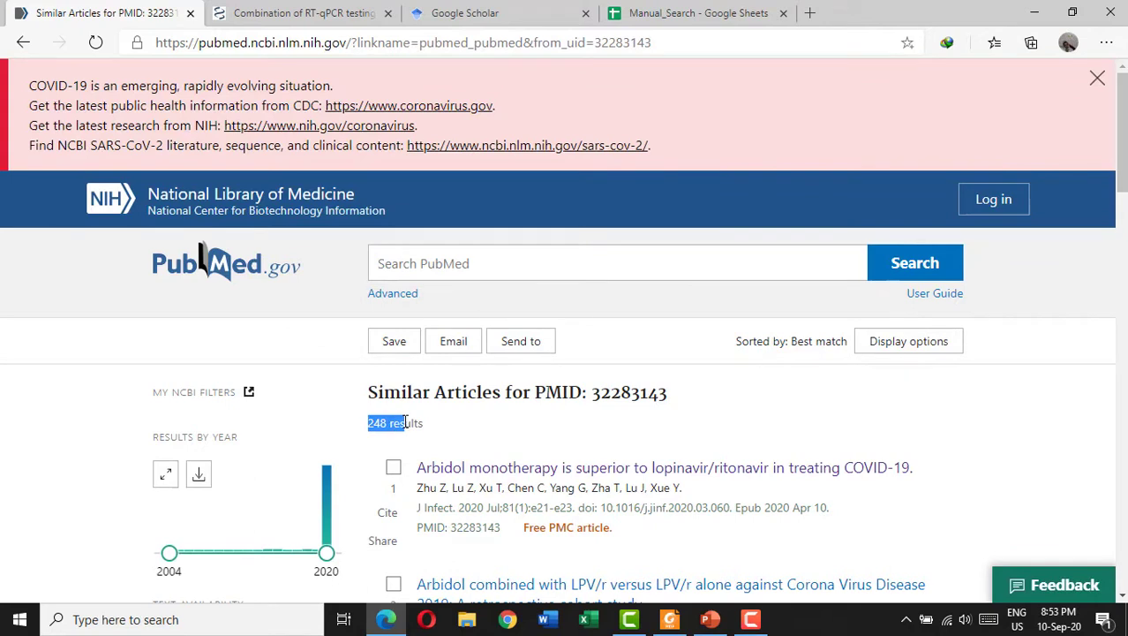
# Step: Apply the Clinical Trial article-type filter and scroll through the 13 remaining results
pyautogui.click(452, 431)
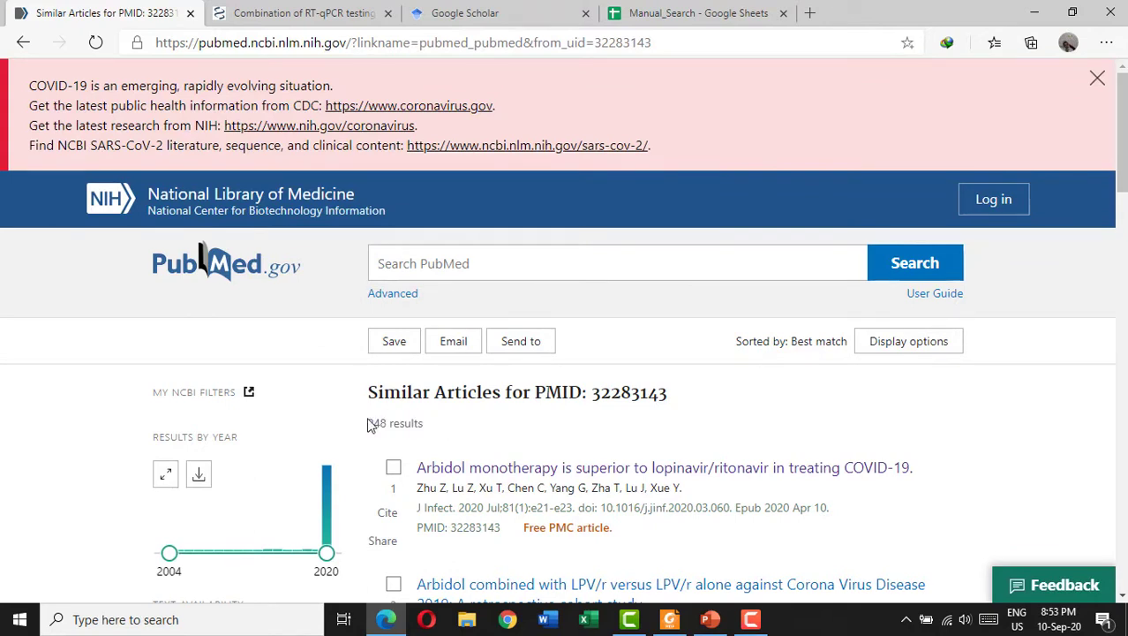
pyautogui.scroll(-5, 371, 425)
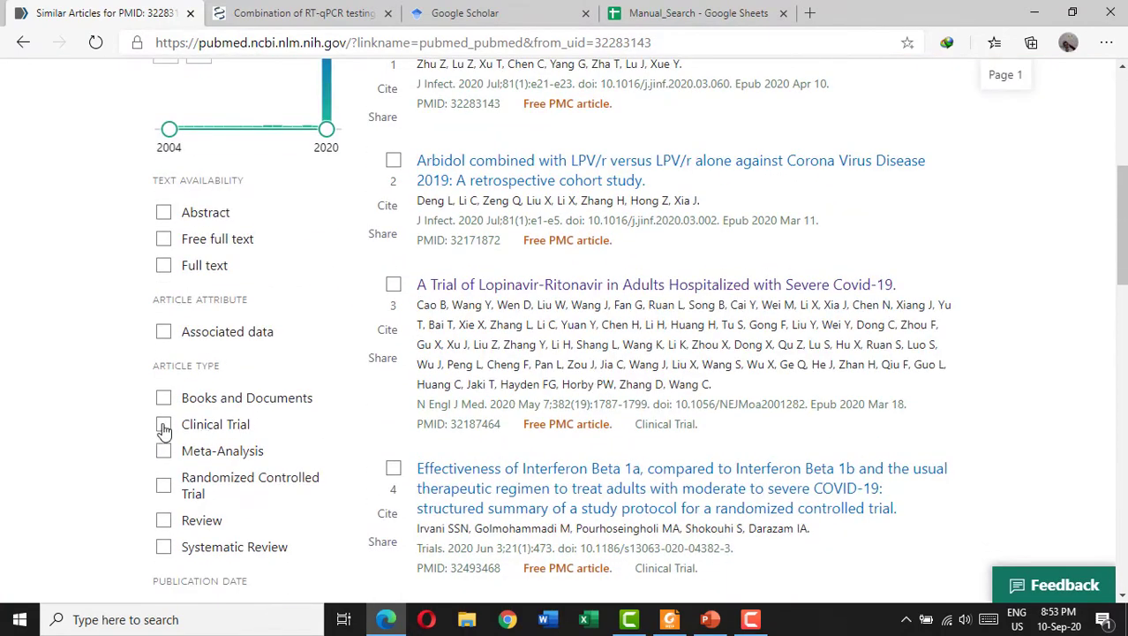
pyautogui.click(164, 424)
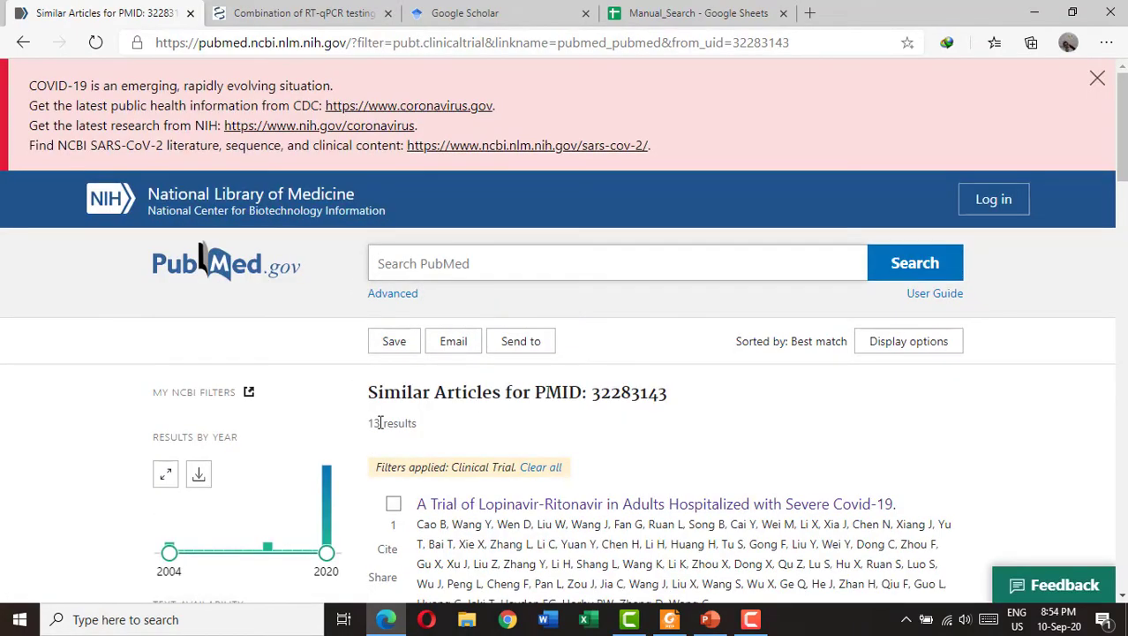
pyautogui.moveTo(380, 423); pyautogui.dragTo(366, 422)
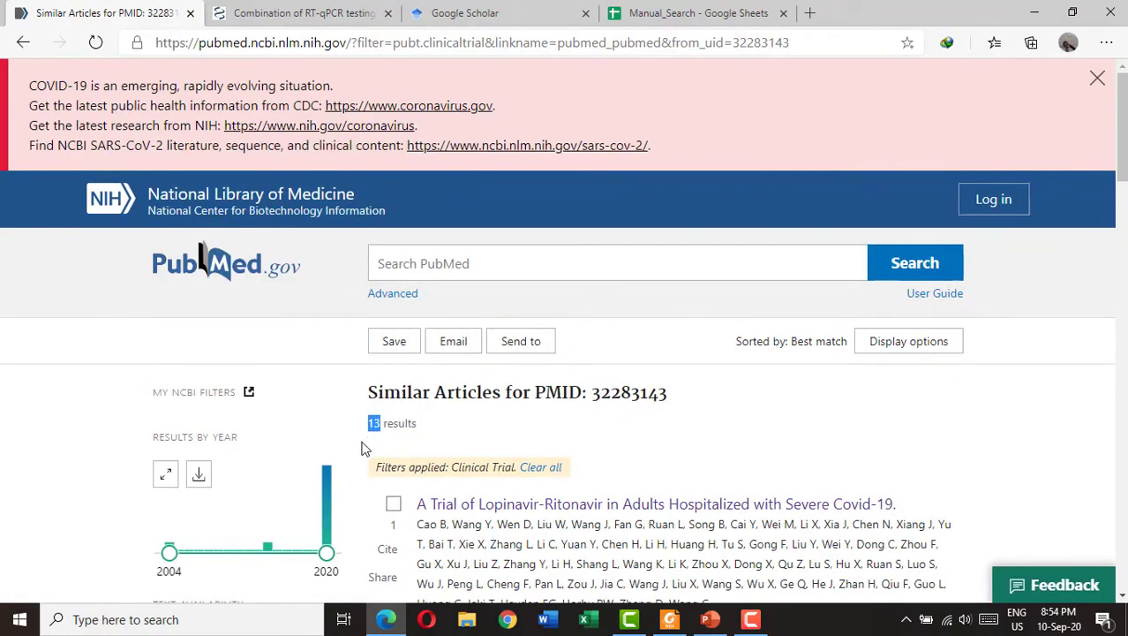
pyautogui.scroll(-5, 361, 448)
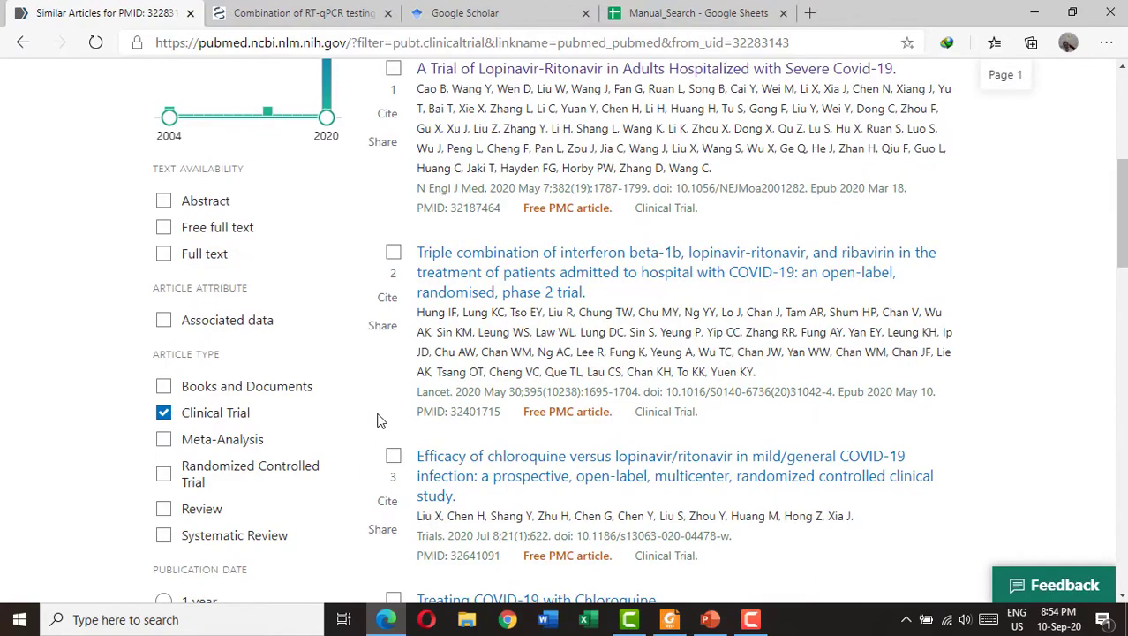
pyautogui.scroll(2, 428, 185)
pyautogui.scroll(-9, 428, 186)
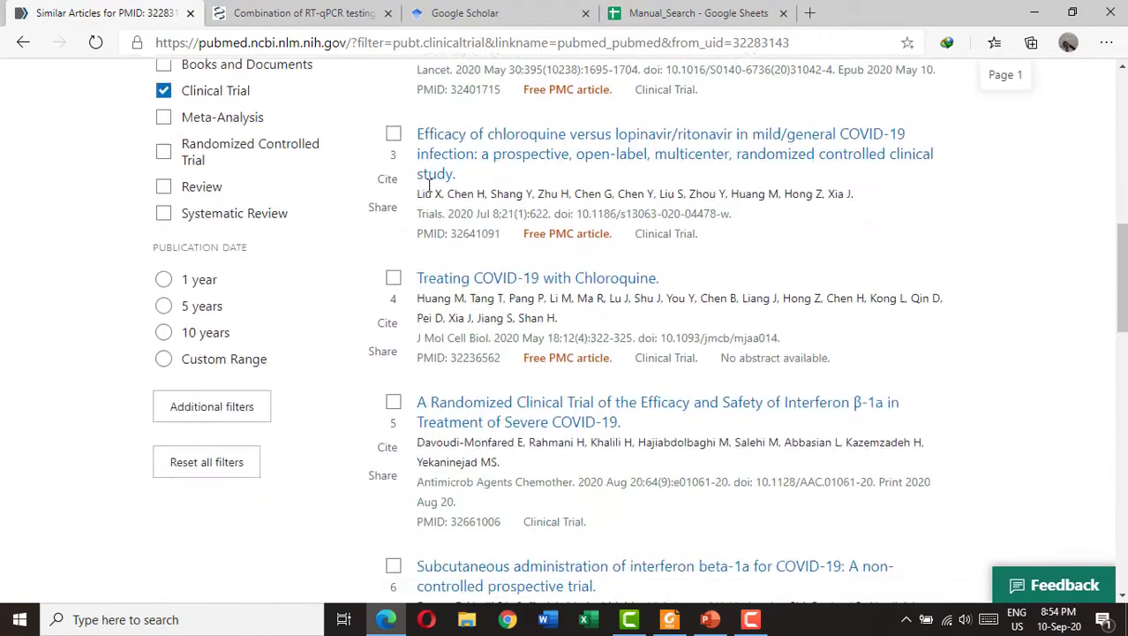
pyautogui.scroll(-6, 428, 185)
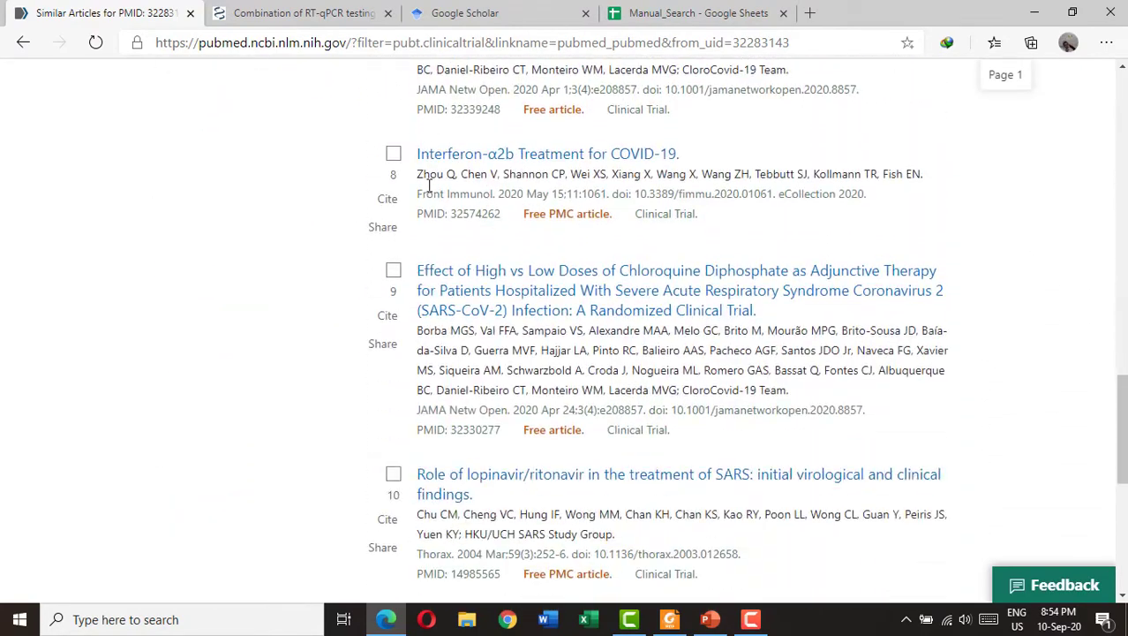
pyautogui.scroll(11, 453, 234)
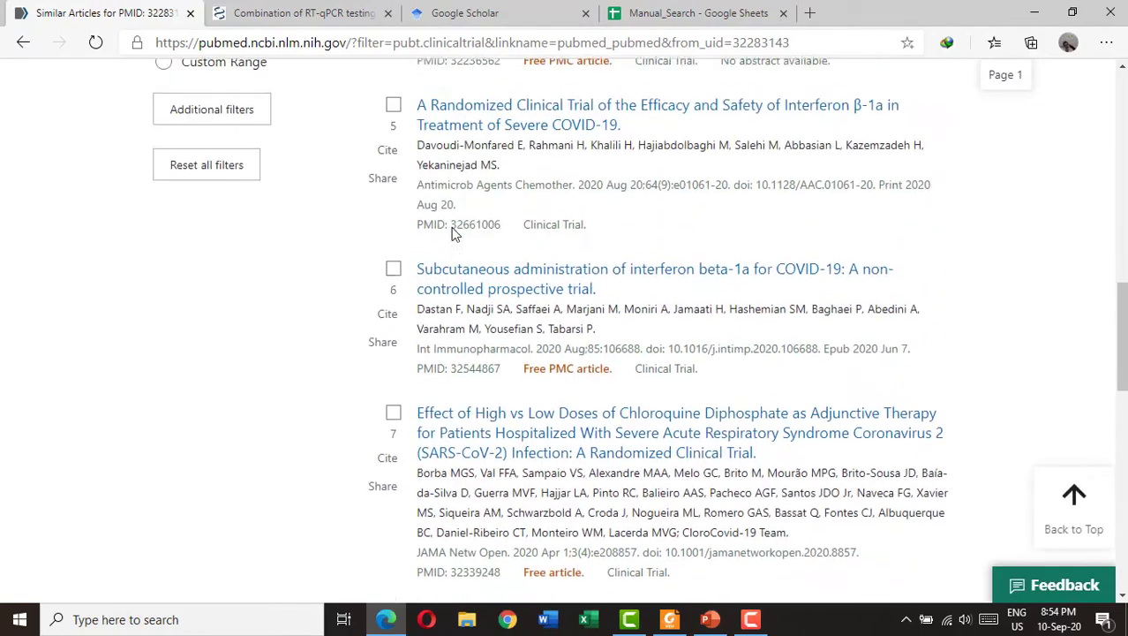
pyautogui.scroll(3, 453, 234)
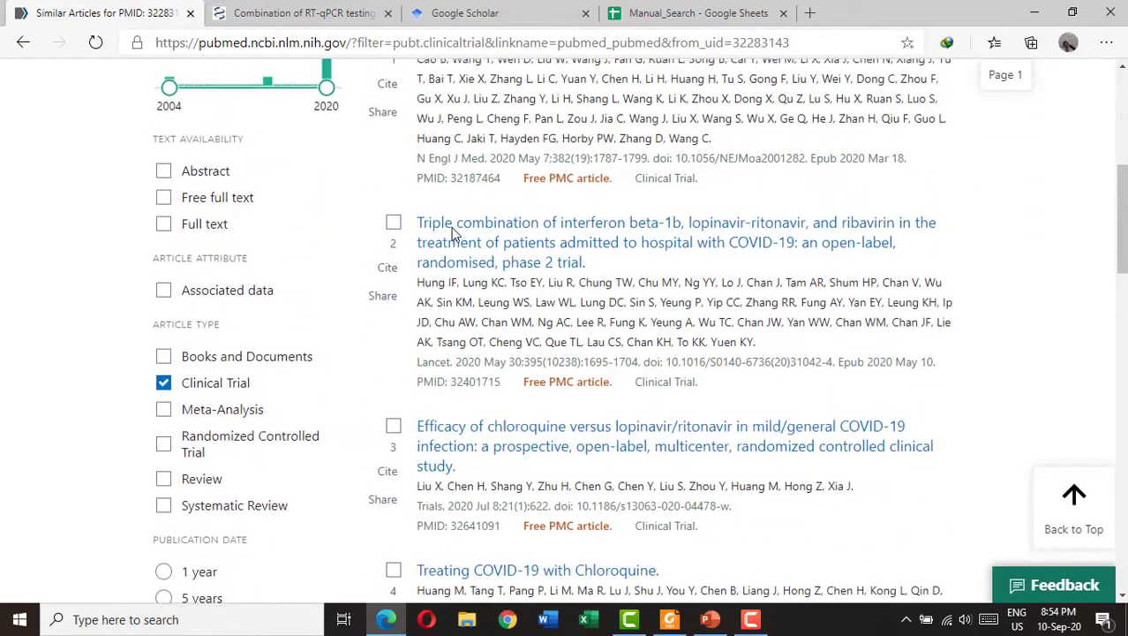
# Step: Open the first result's PMC full text, the Lopinavir–Ritonavir severe Covid-19 trial (PMC7121492)
pyautogui.click(479, 259)
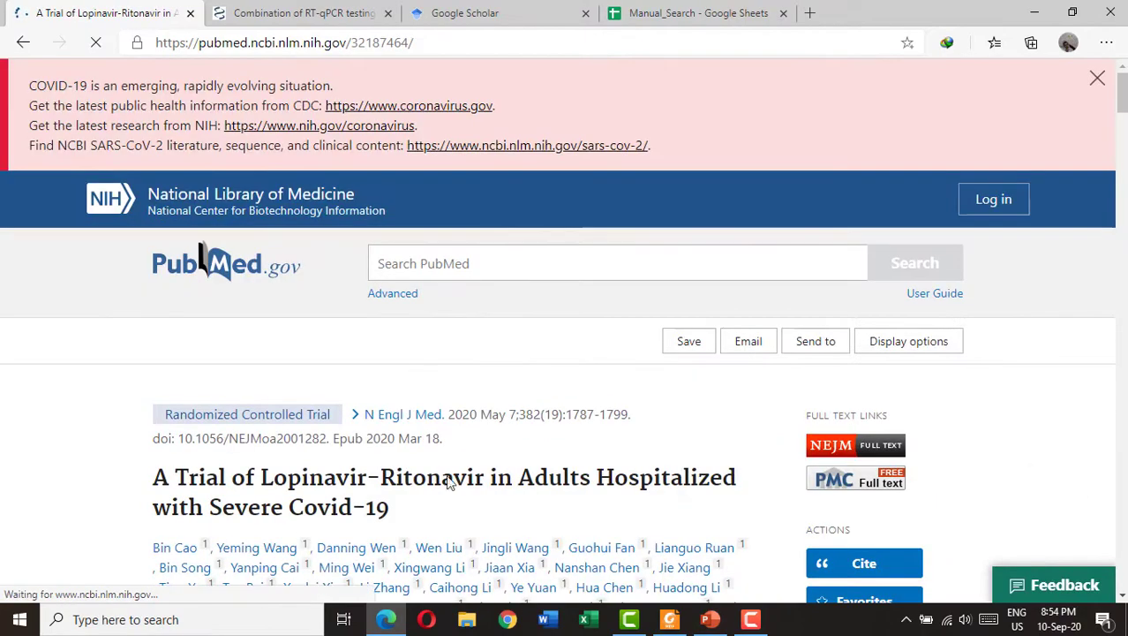
pyautogui.scroll(-4, 386, 491)
pyautogui.scroll(-7, 386, 491)
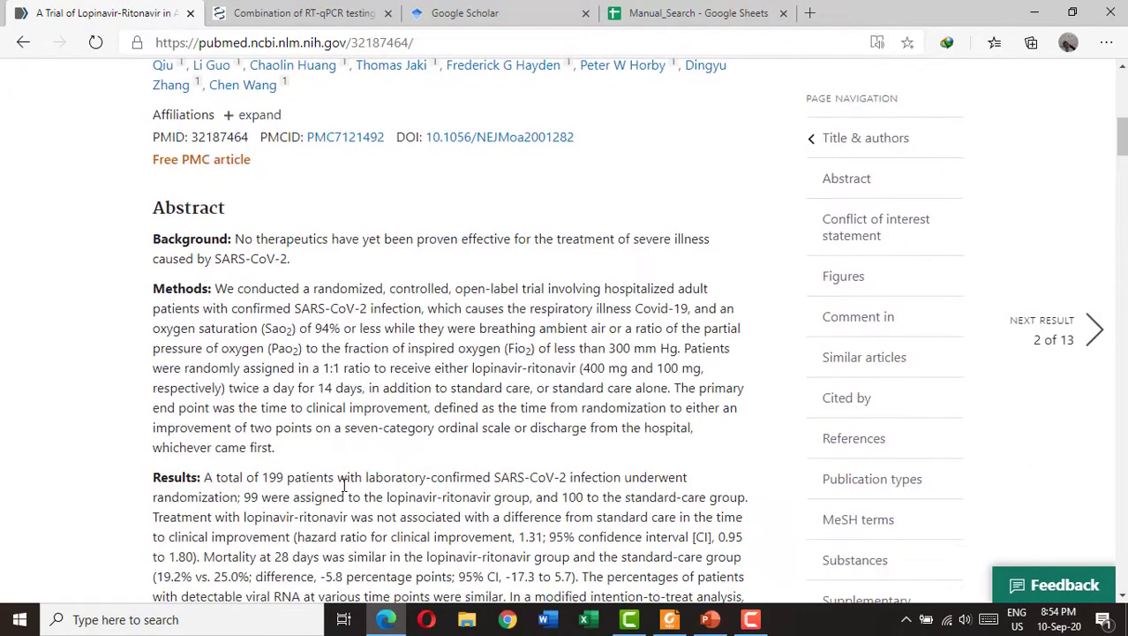
pyautogui.scroll(7, 372, 329)
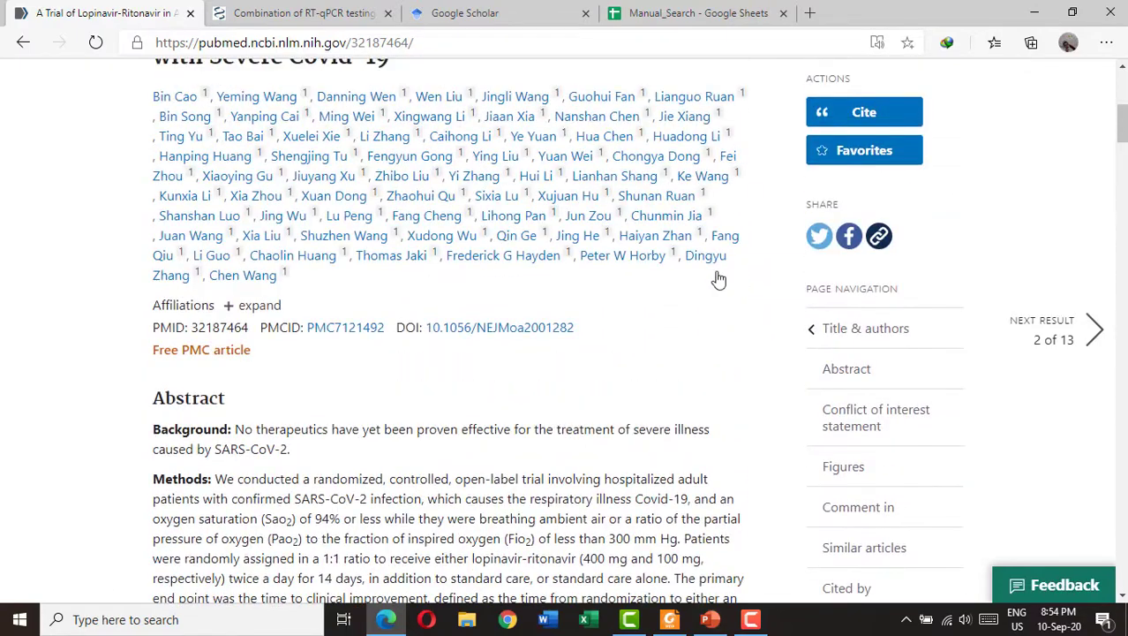
pyautogui.scroll(4, 720, 279)
pyautogui.click(853, 328)
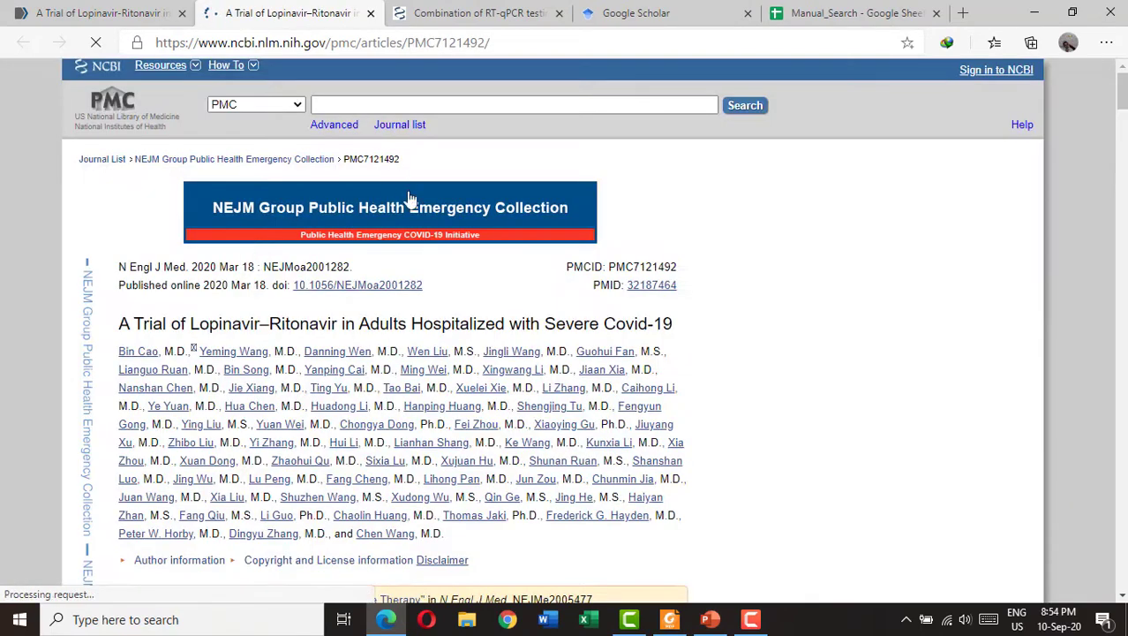
pyautogui.scroll(-15, 358, 349)
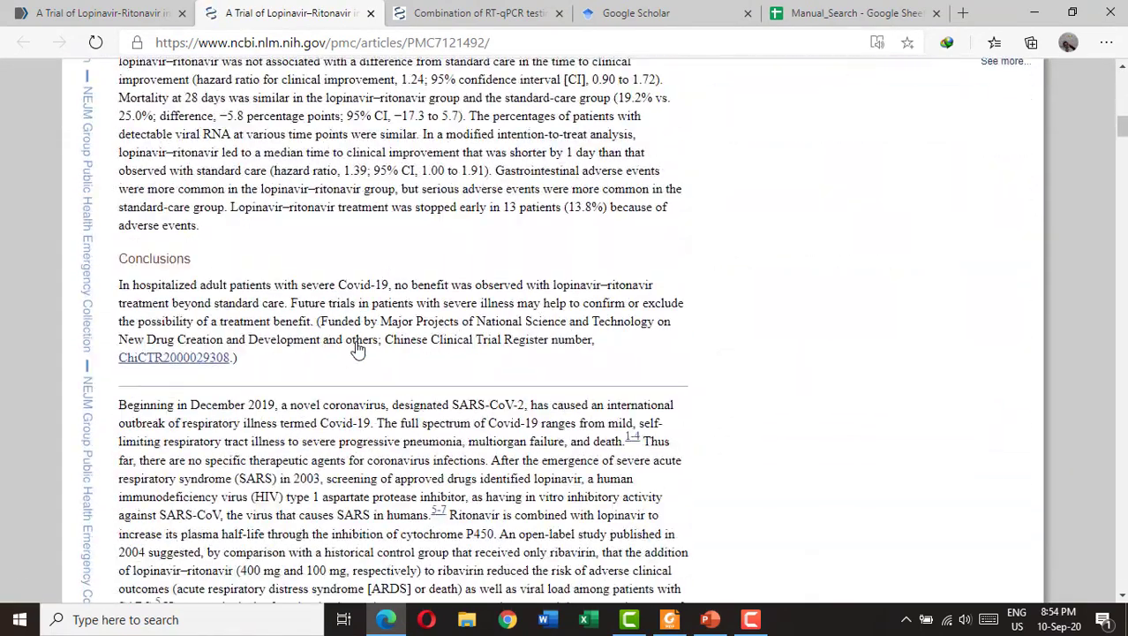
pyautogui.scroll(-9, 357, 348)
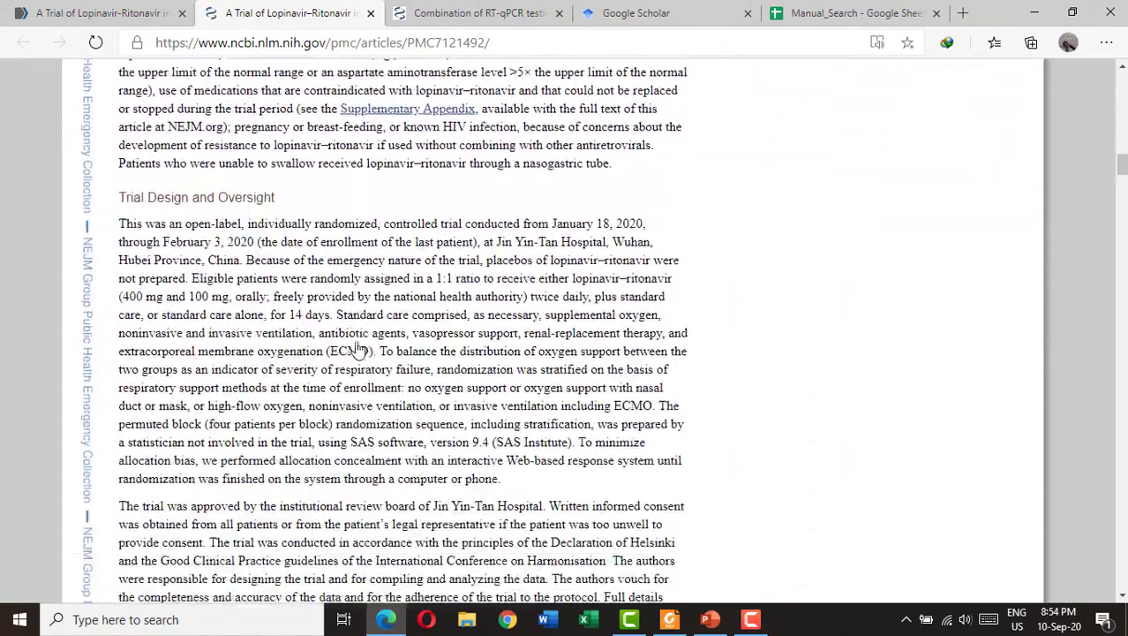
pyautogui.scroll(-14, 358, 349)
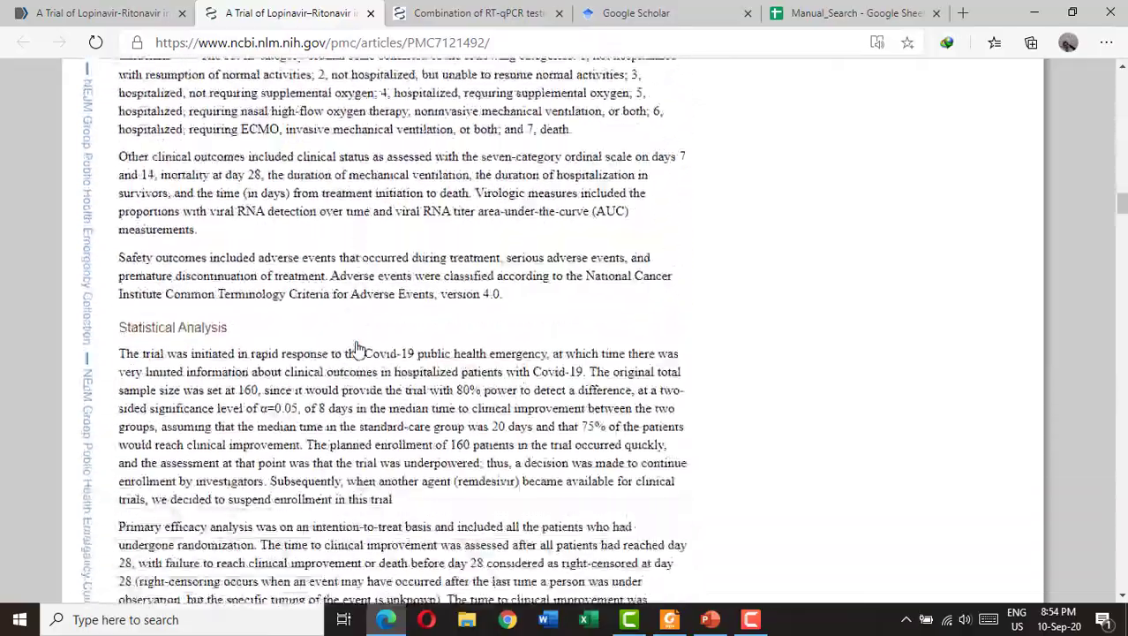
pyautogui.scroll(20, 357, 348)
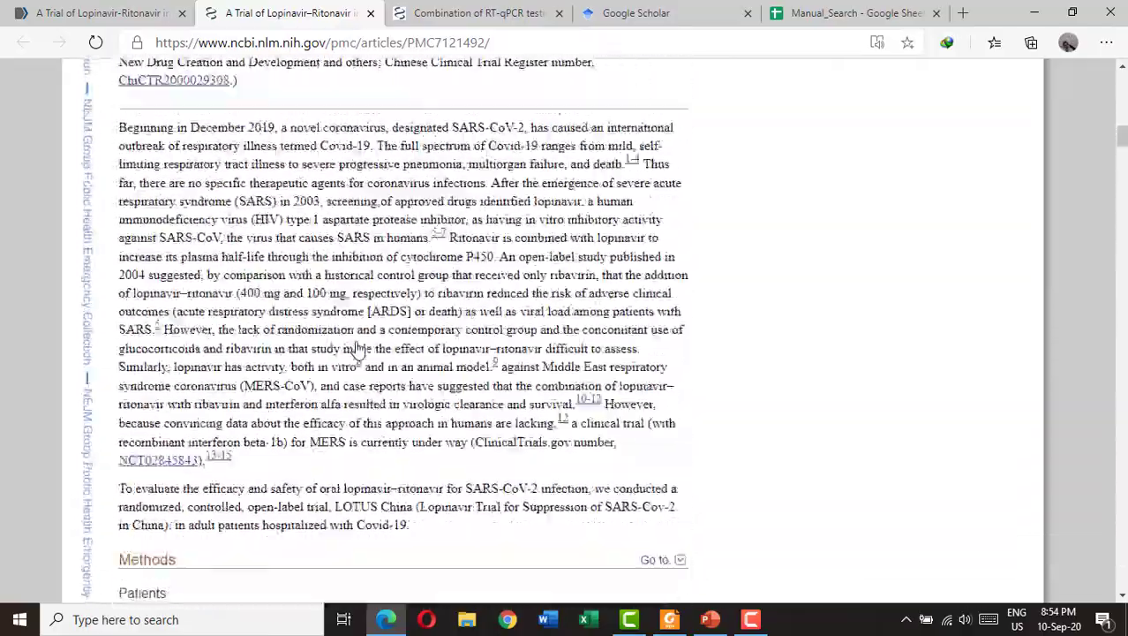
pyautogui.scroll(3, 358, 349)
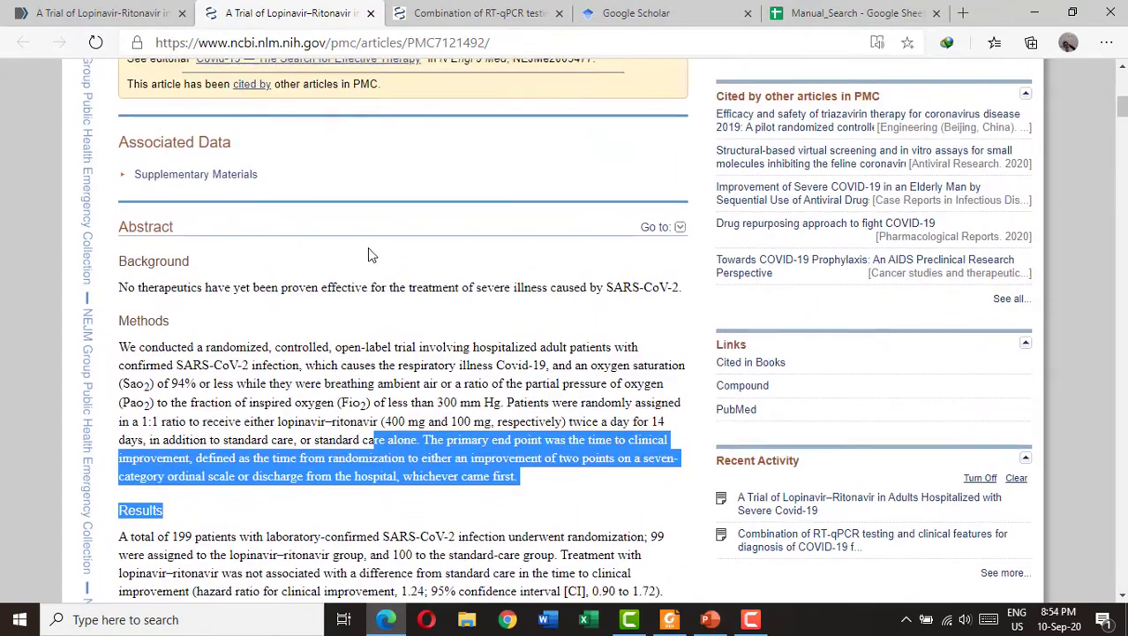
pyautogui.scroll(8, 369, 254)
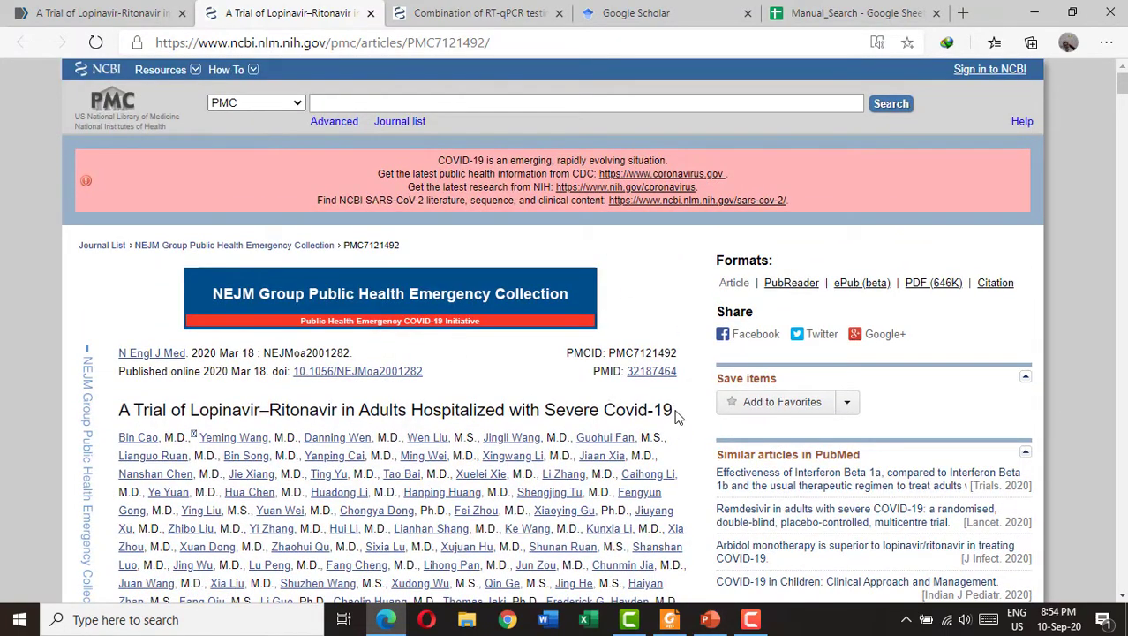
# Step: Copy the Lopinavir–Ritonavir trial title and paste it into cell C4
pyautogui.moveTo(626, 405); pyautogui.dragTo(104, 409)
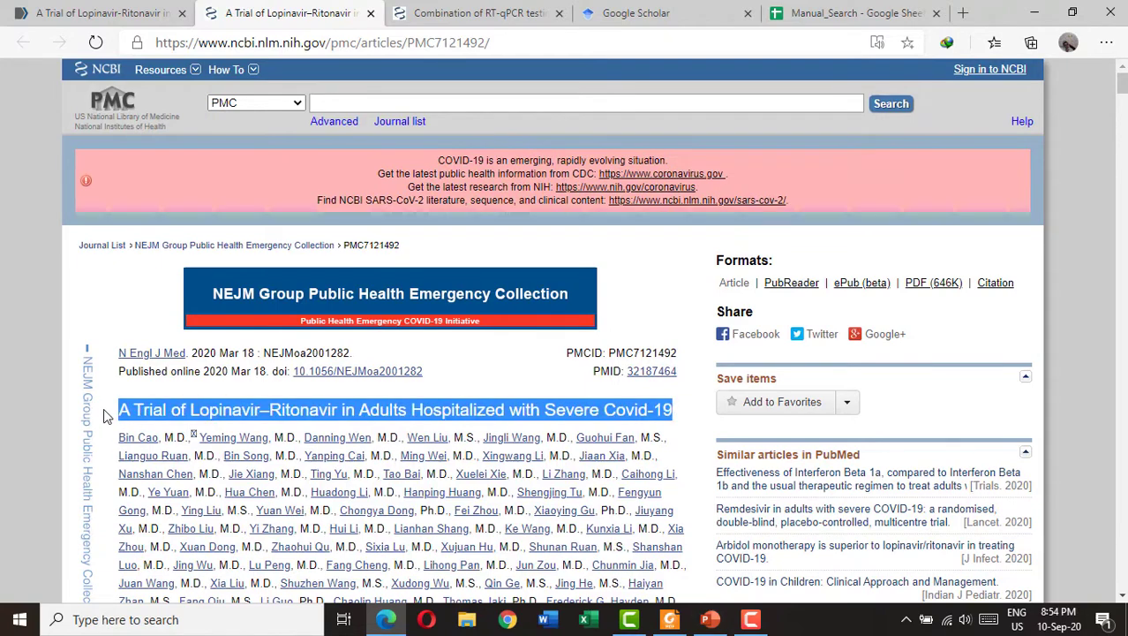
pyautogui.rightClick(194, 410)
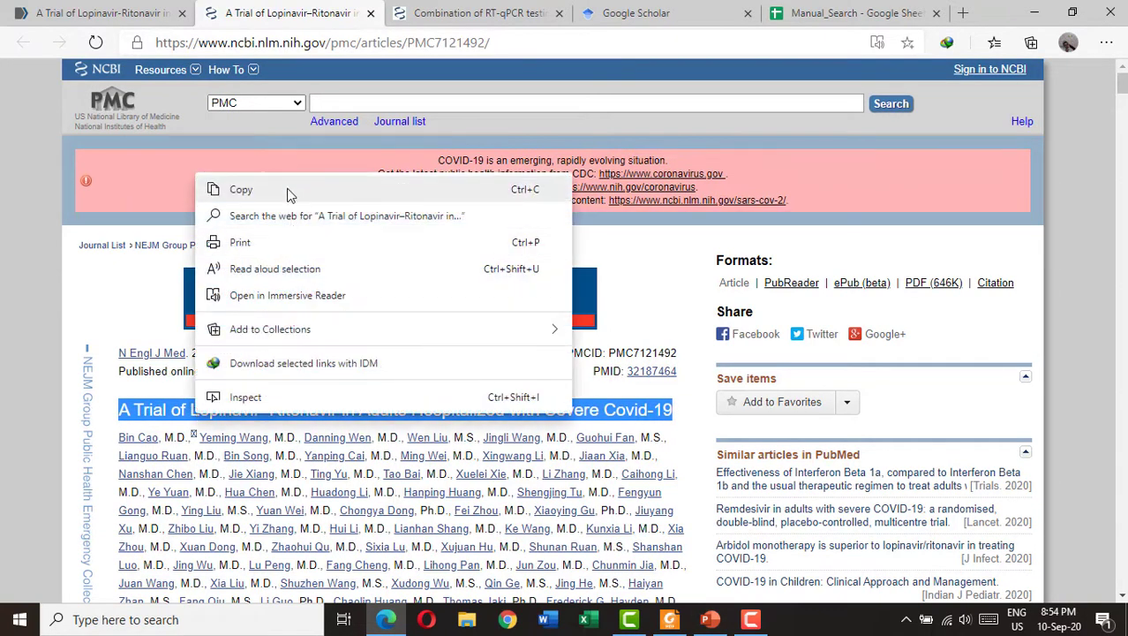
pyautogui.click(289, 187)
pyautogui.click(797, 12)
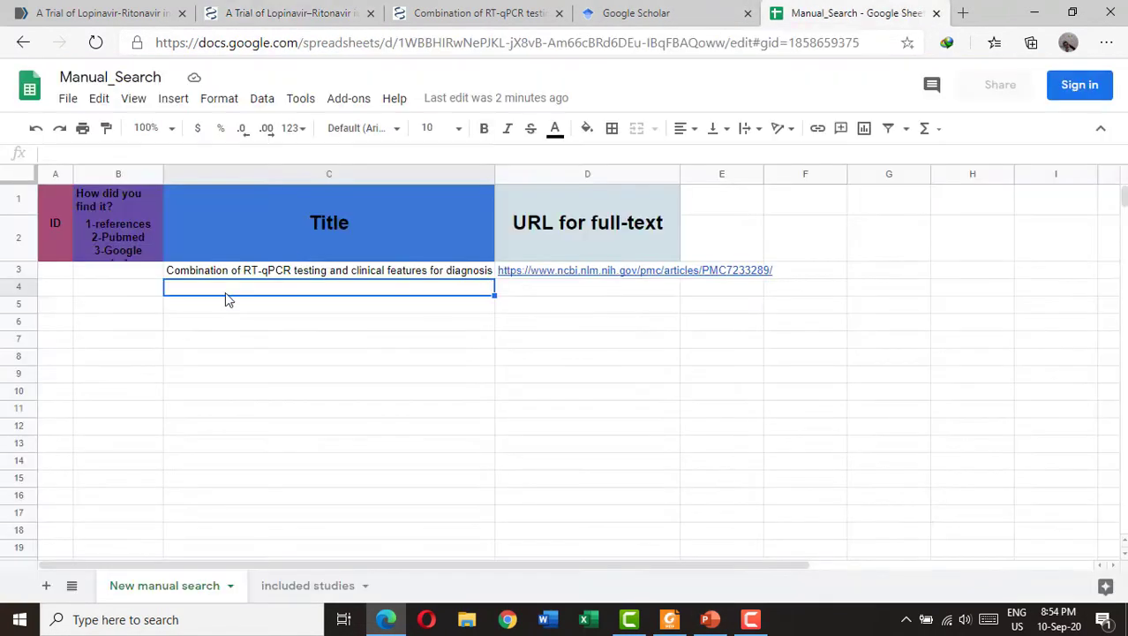
pyautogui.rightClick(227, 299)
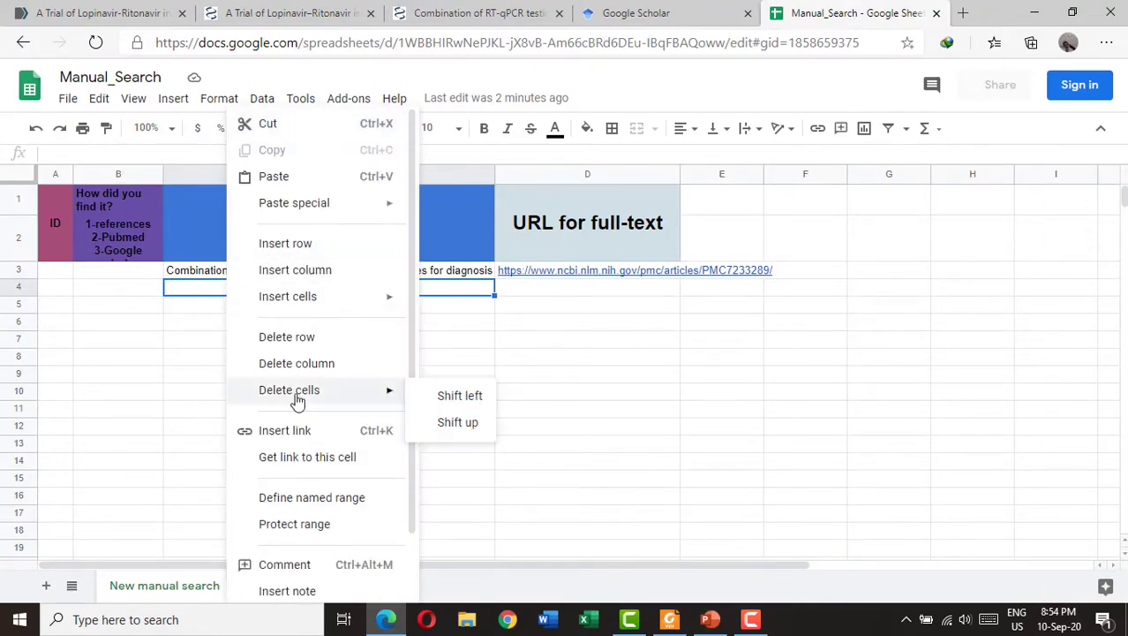
pyautogui.click(76, 156)
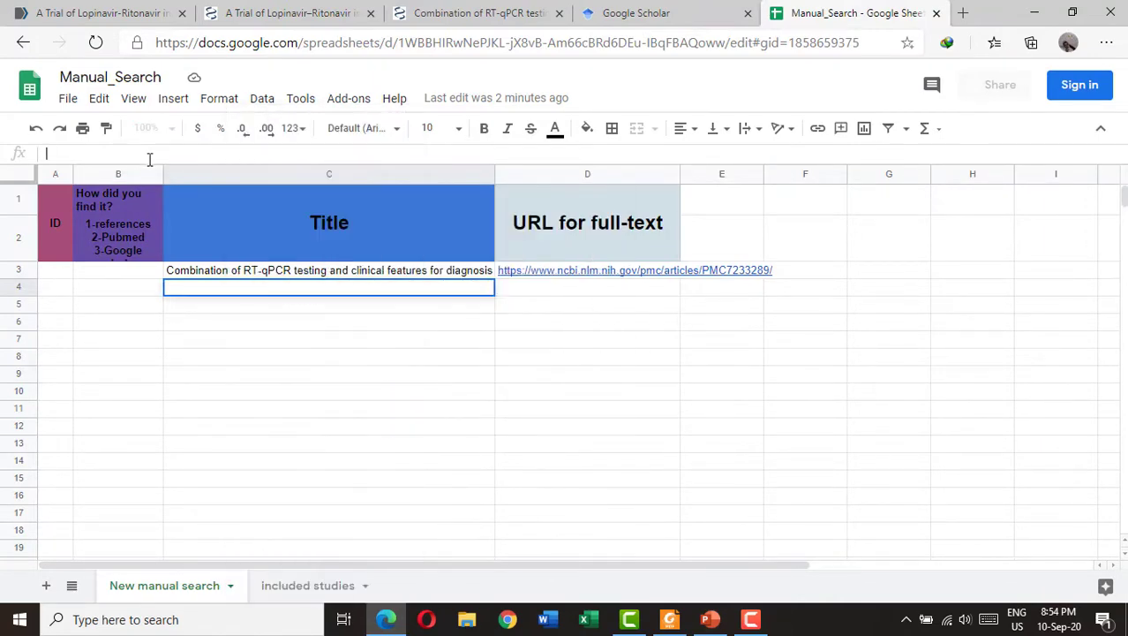
pyautogui.rightClick(148, 157)
pyautogui.click(230, 321)
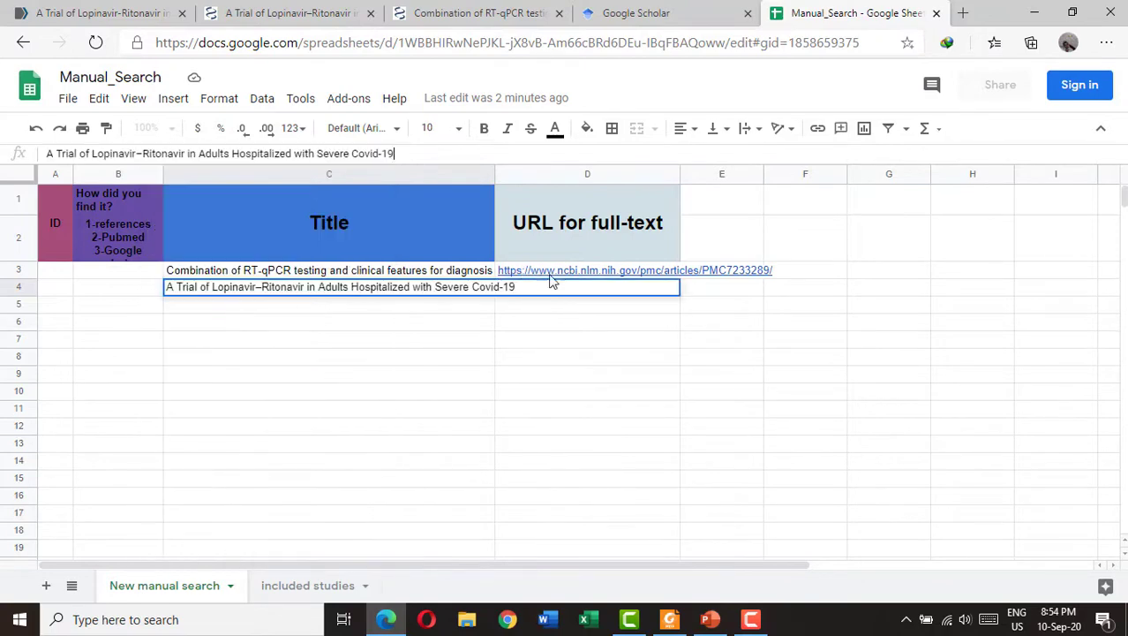
pyautogui.click(709, 291)
pyautogui.click(632, 289)
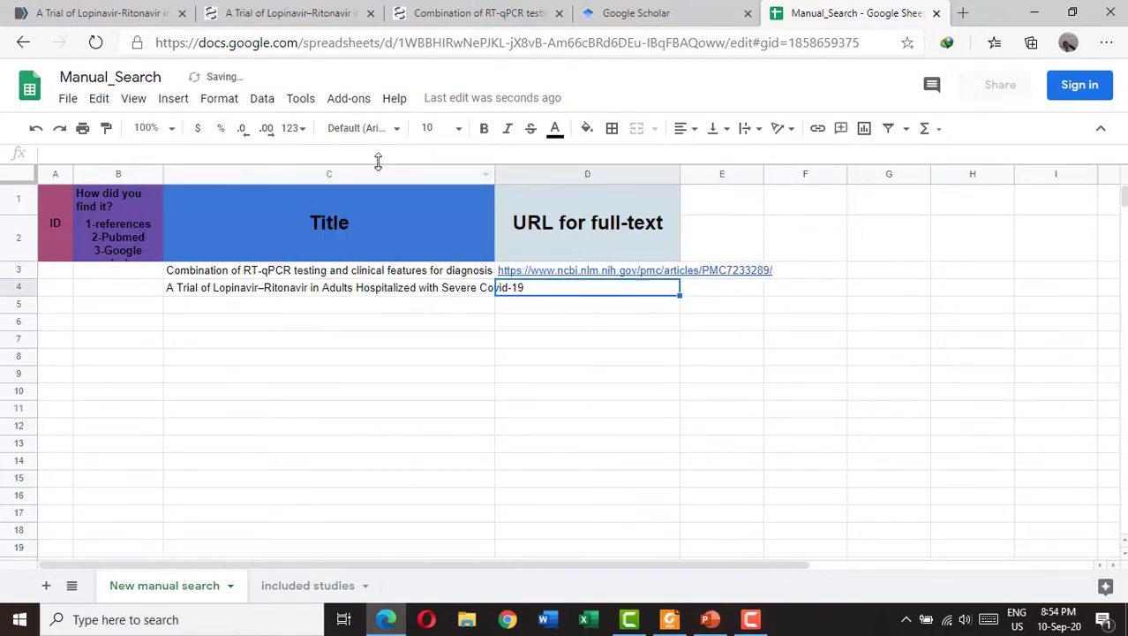
# Step: Copy the trial's PMC full-text URL and paste it into cell D4
pyautogui.click(344, 13)
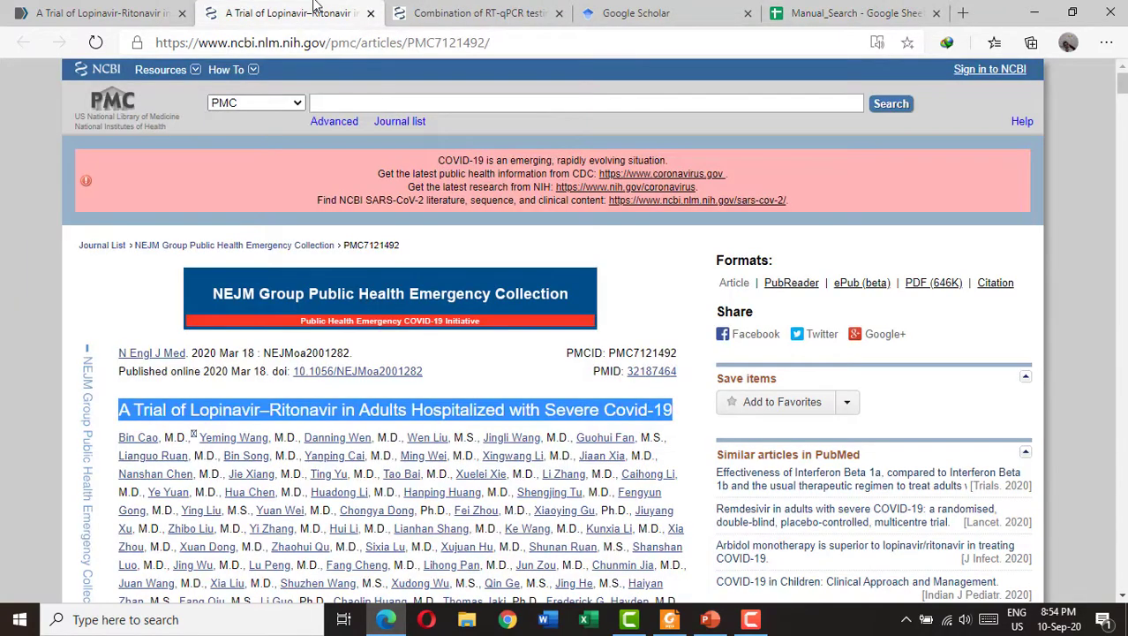
pyautogui.click(376, 42)
pyautogui.rightClick(376, 42)
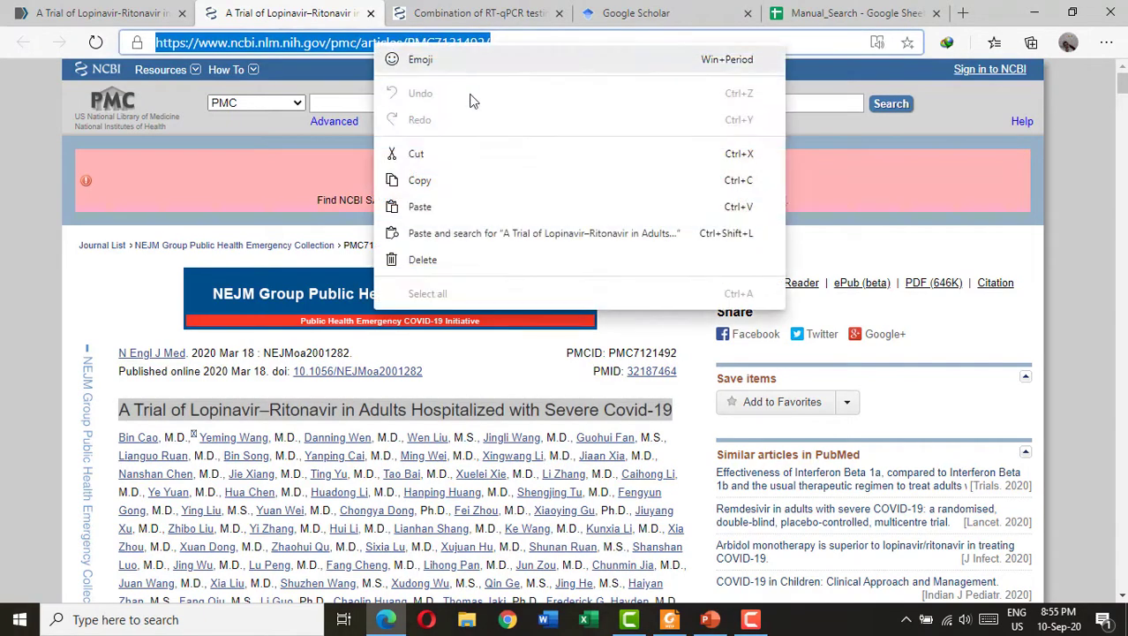
pyautogui.click(444, 173)
pyautogui.click(852, 13)
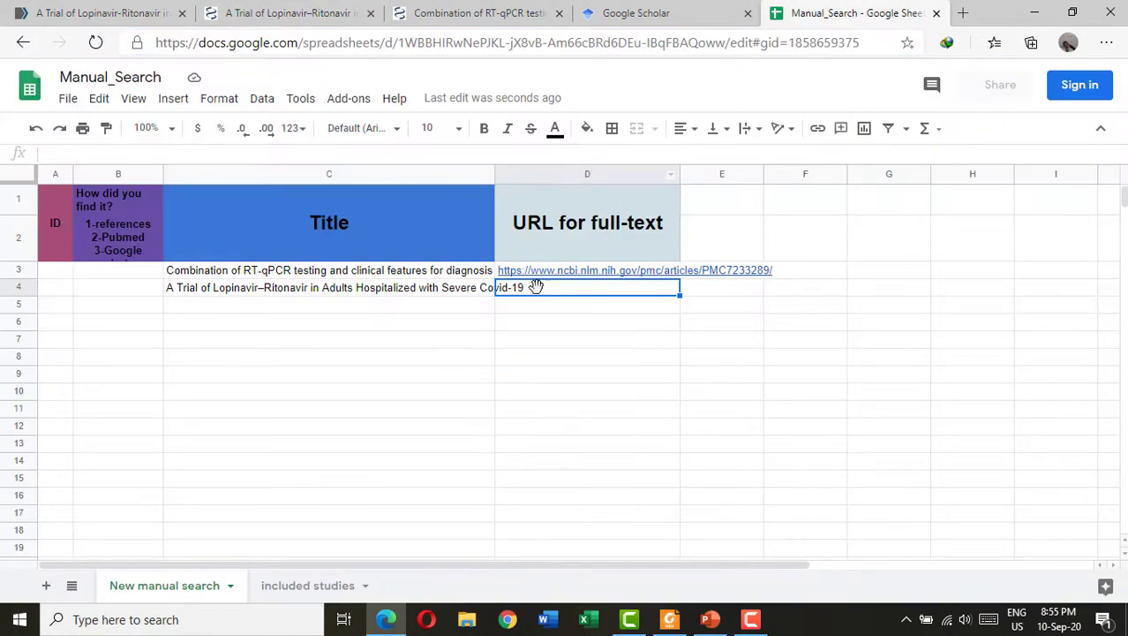
pyautogui.rightClick(551, 297)
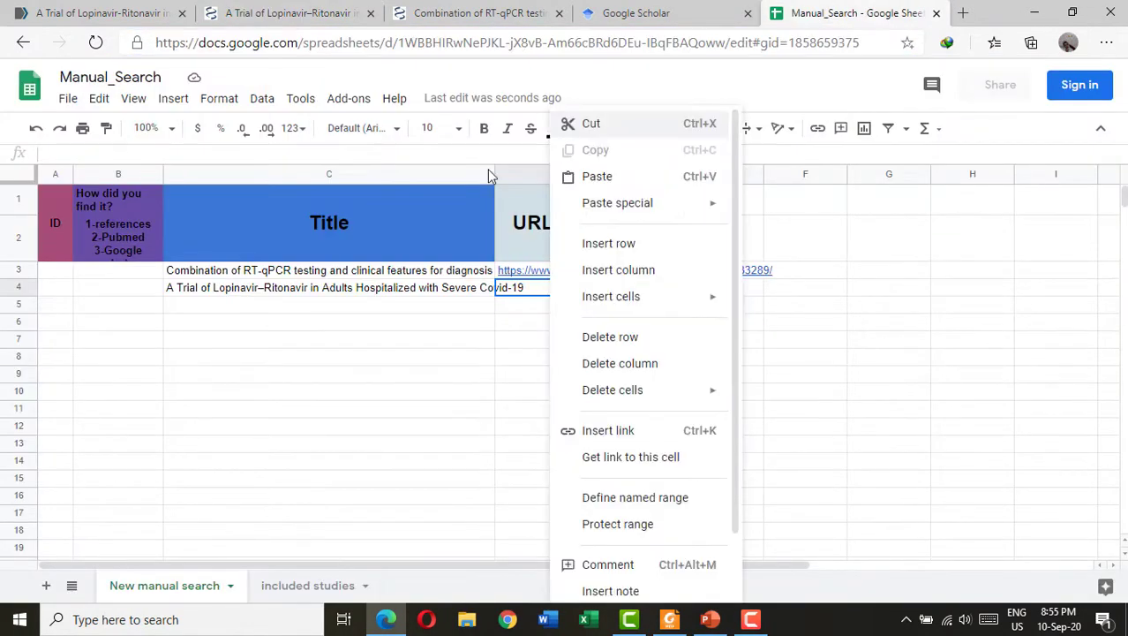
pyautogui.click(456, 156)
pyautogui.rightClick(457, 156)
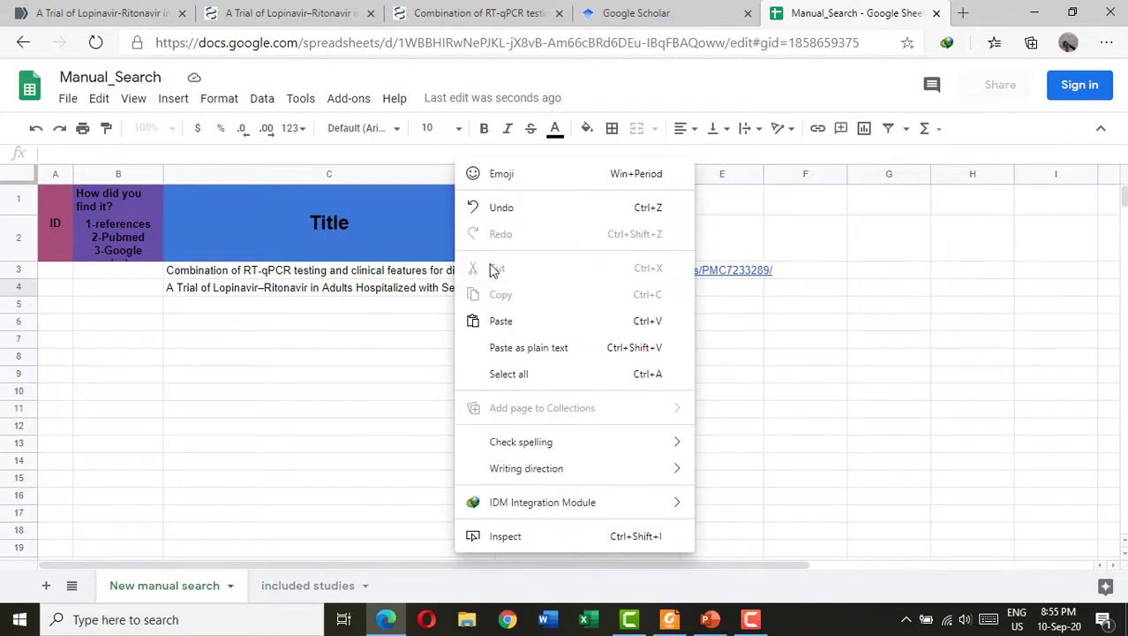
pyautogui.click(503, 321)
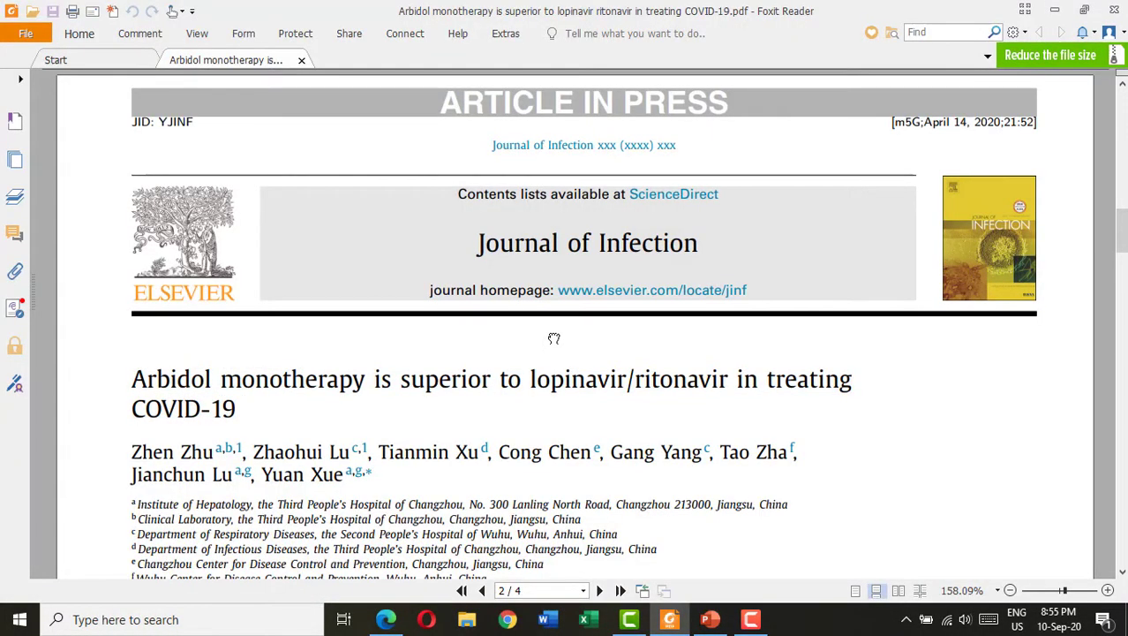
# Step: Copy the Arbidol monotherapy article title from the PDF and bring up Google Scholar
pyautogui.moveTo(236, 406); pyautogui.dragTo(139, 378)
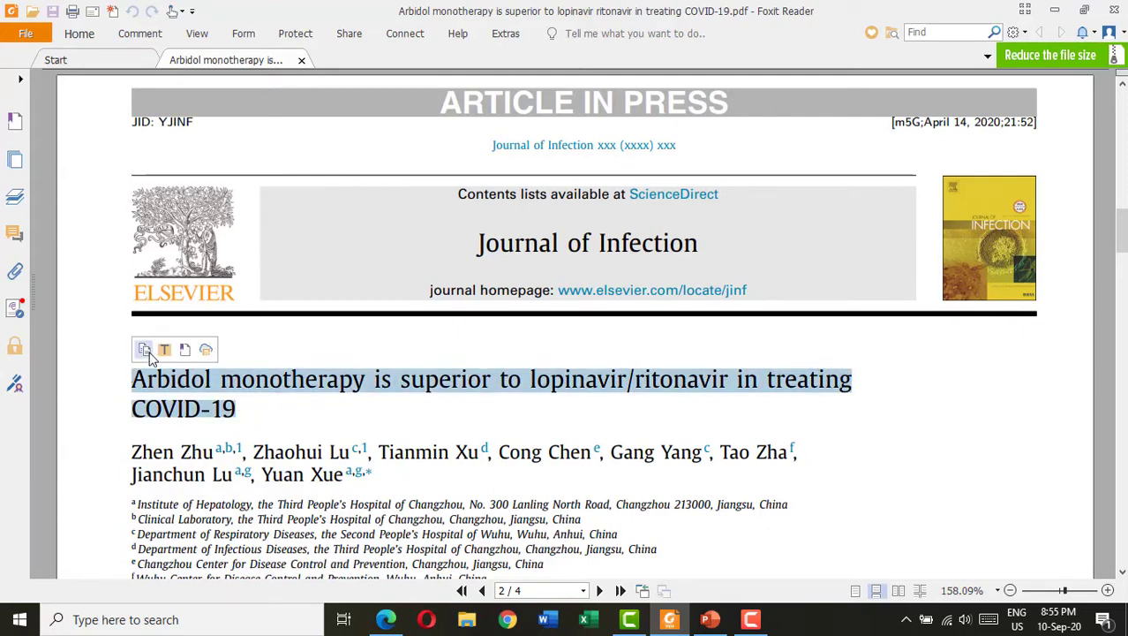
pyautogui.click(144, 351)
pyautogui.click(456, 549)
pyautogui.moveTo(568, 12); pyautogui.dragTo(636, 13)
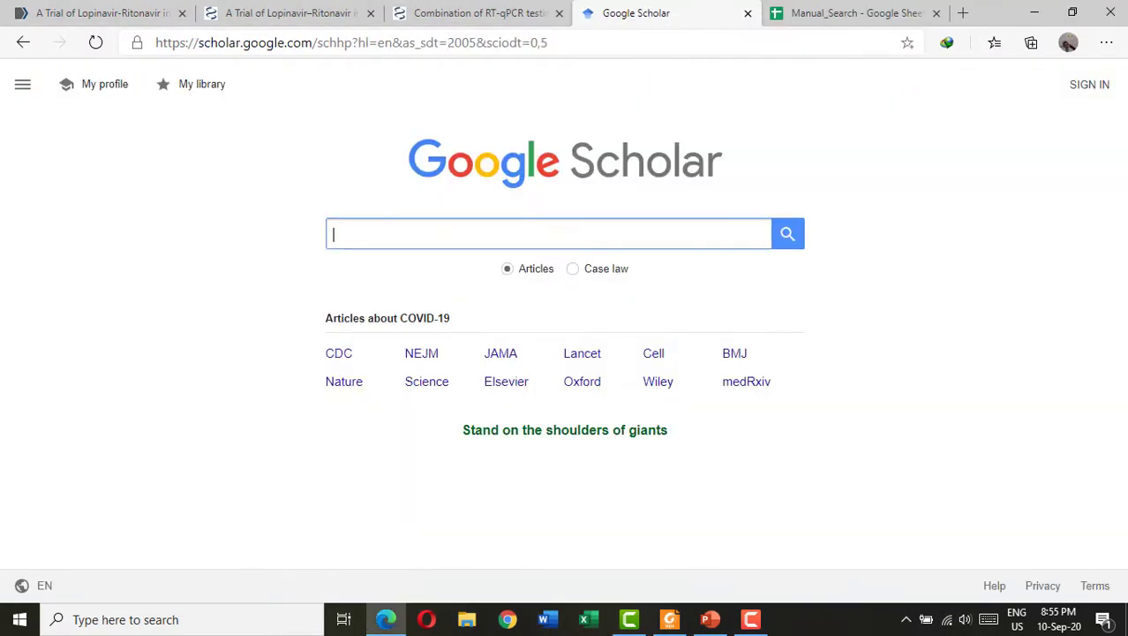
# Step: Search Scholar for the pasted Arbidol monotherapy title and open its 96 citing articles
pyautogui.rightClick(487, 232)
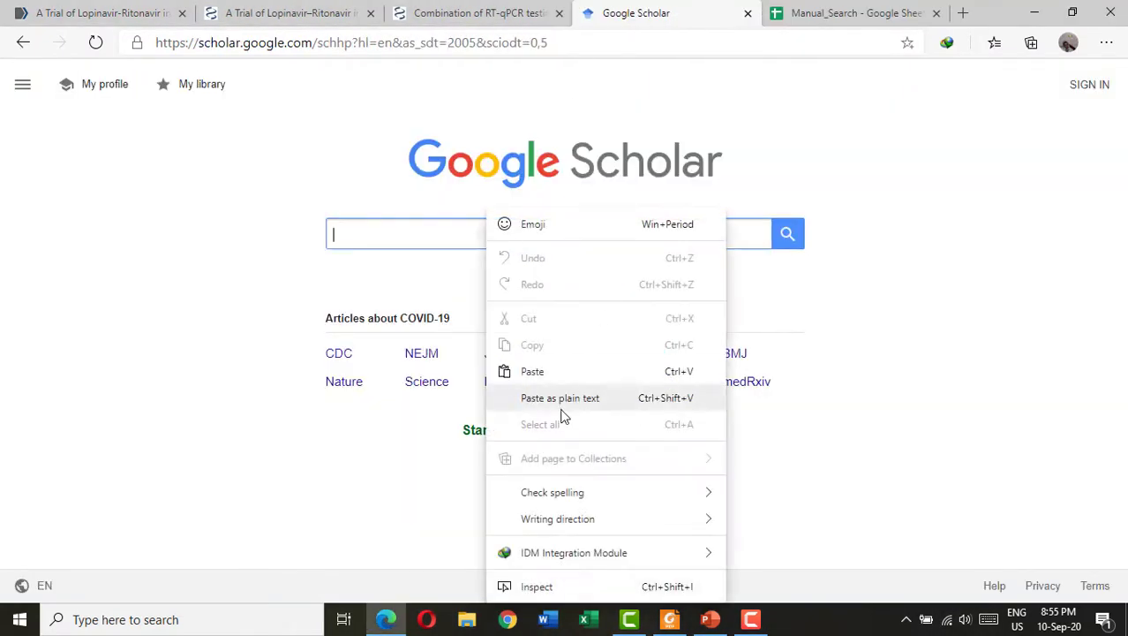
pyautogui.click(550, 373)
pyautogui.press('Return')
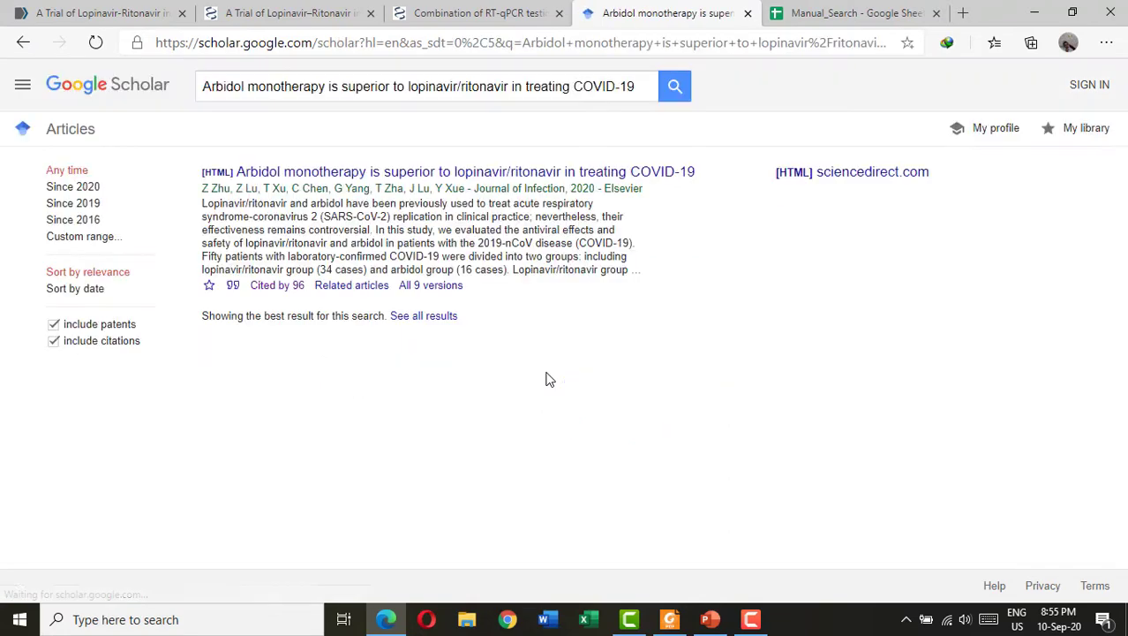
pyautogui.click(267, 286)
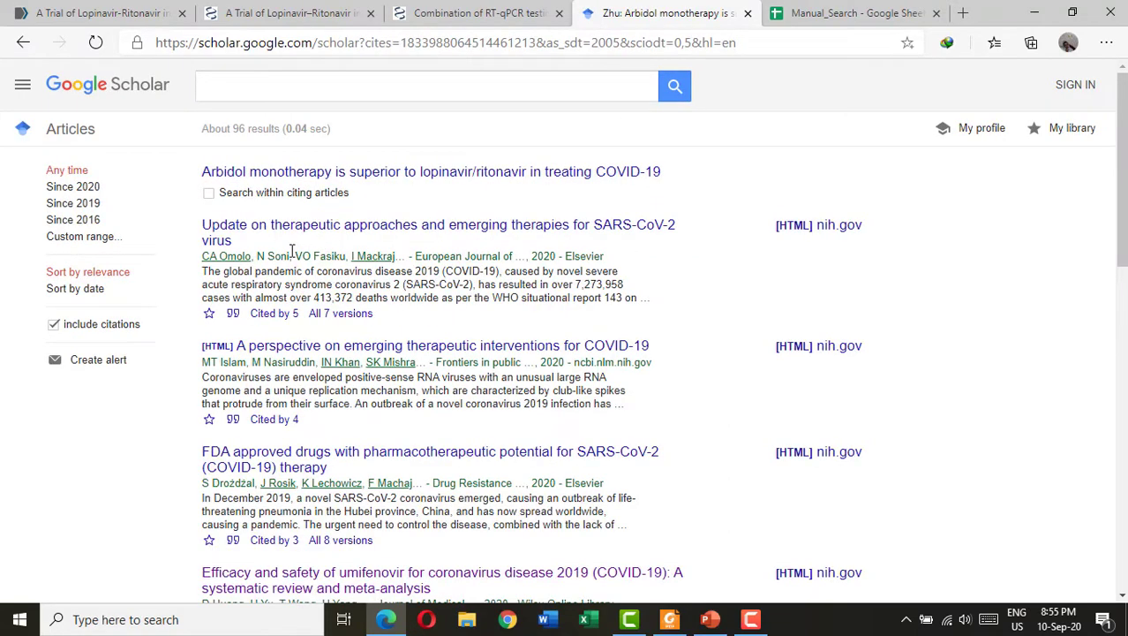
pyautogui.scroll(-15, 282, 240)
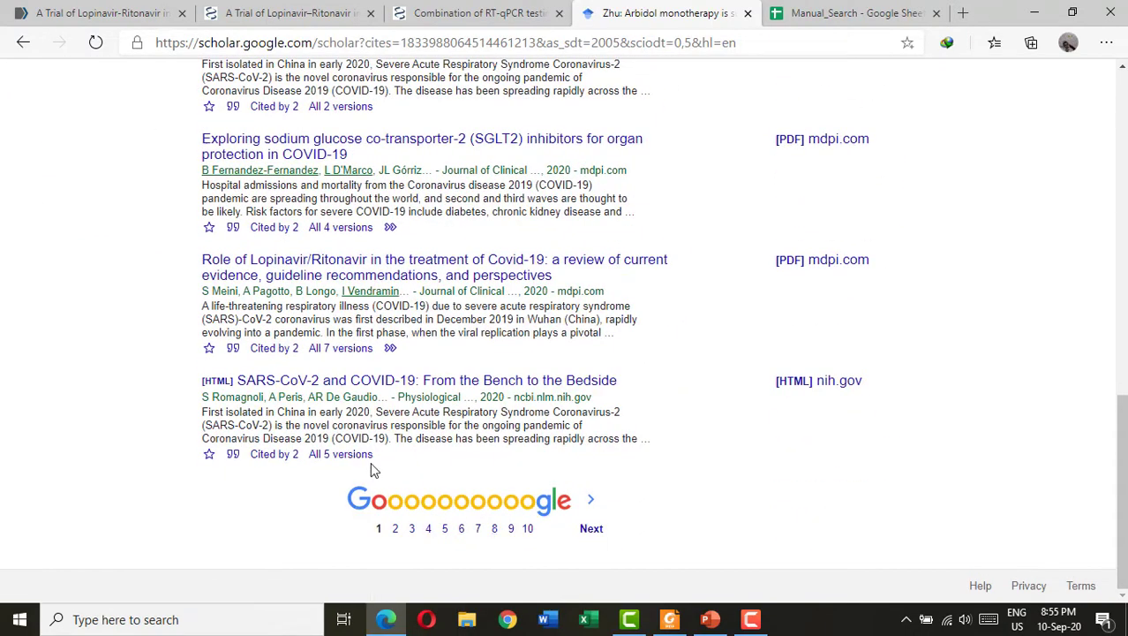
pyautogui.scroll(15, 373, 469)
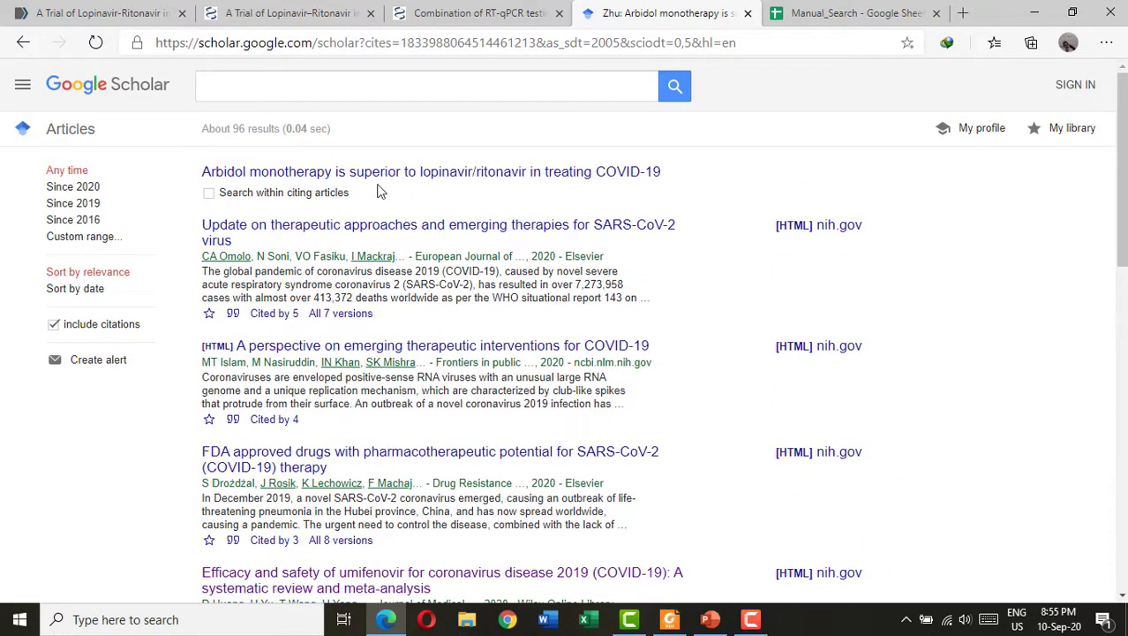
# Step: Set Scholar's results per page to 20 and save, returning to the citing list
pyautogui.click(22, 84)
pyautogui.click(70, 442)
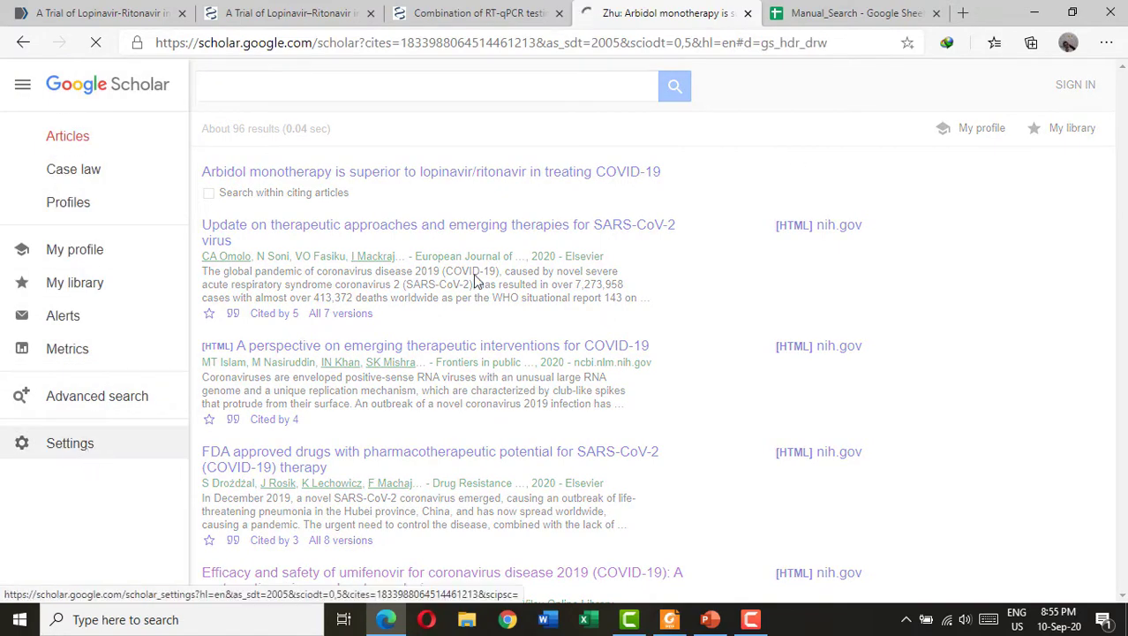
pyautogui.click(244, 309)
pyautogui.click(234, 334)
pyautogui.click(661, 552)
pyautogui.scroll(-20, 338, 193)
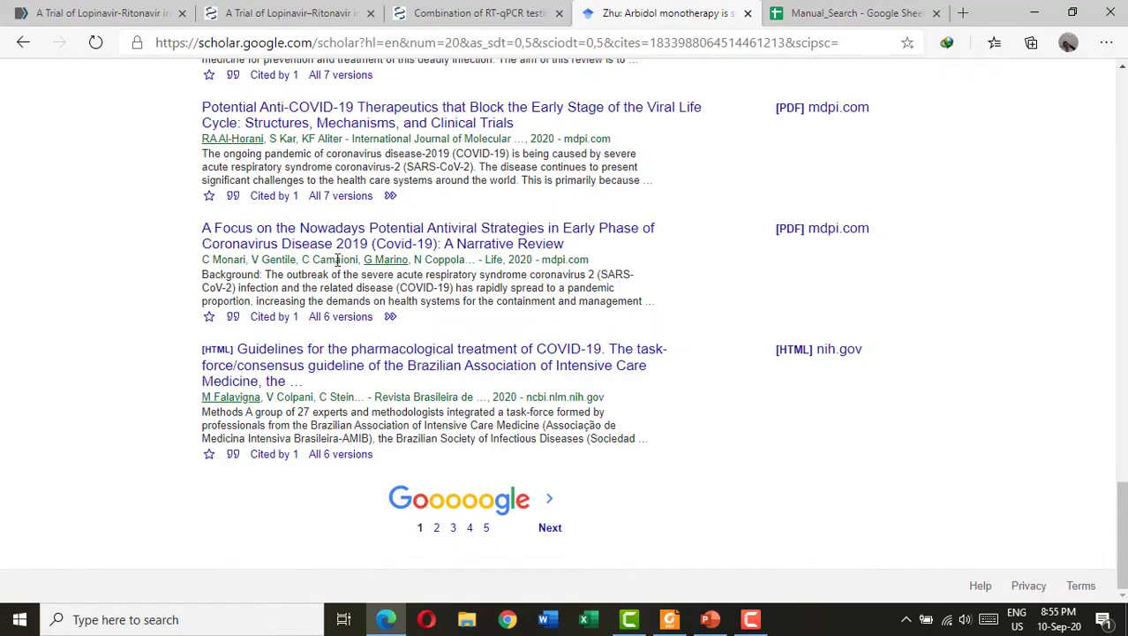
pyautogui.scroll(15, 381, 472)
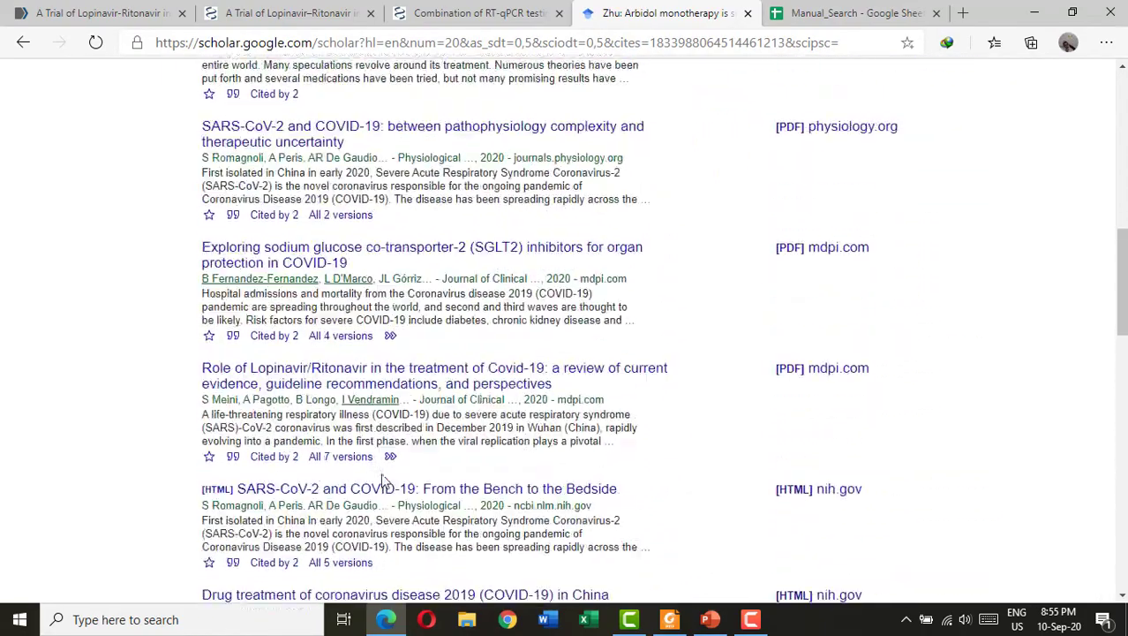
pyautogui.scroll(5, 382, 481)
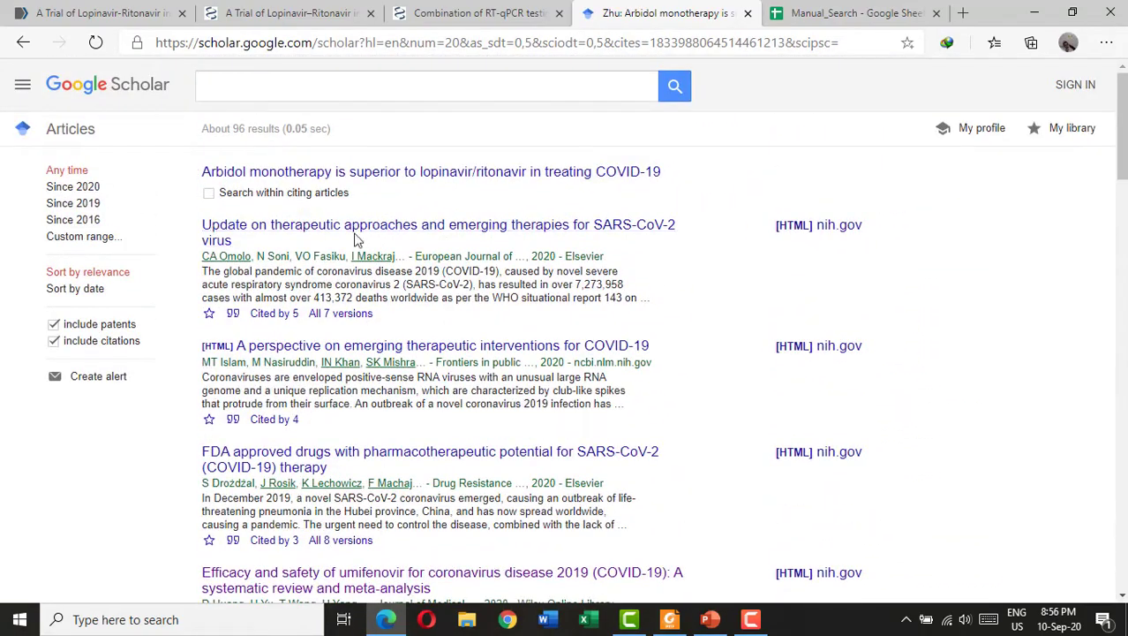
pyautogui.scroll(-10, 295, 395)
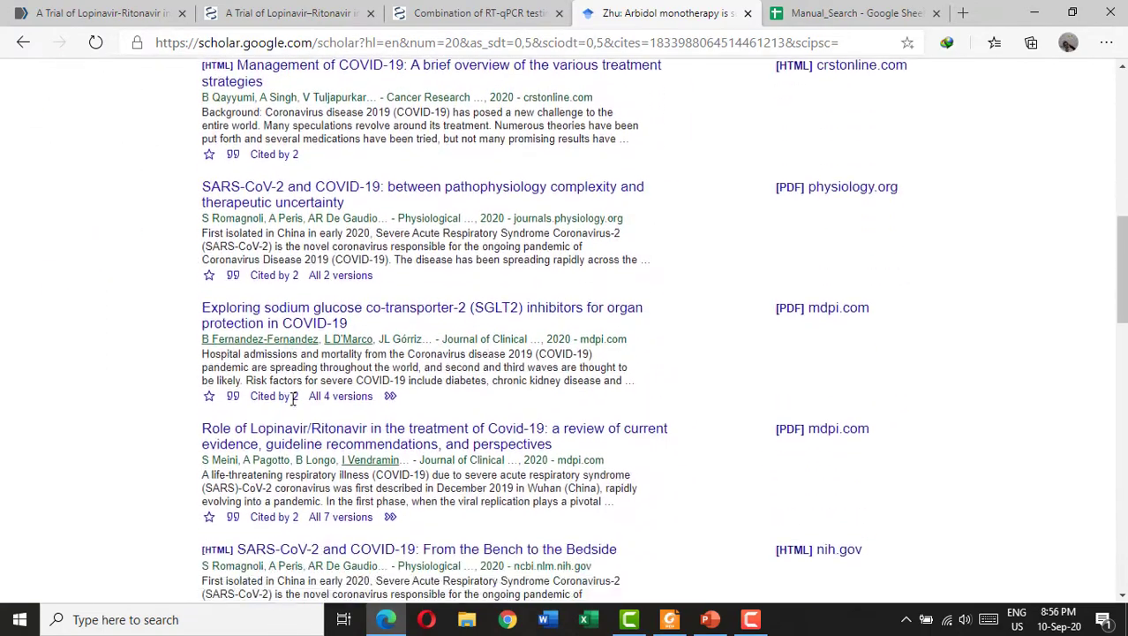
pyautogui.scroll(-2, 294, 399)
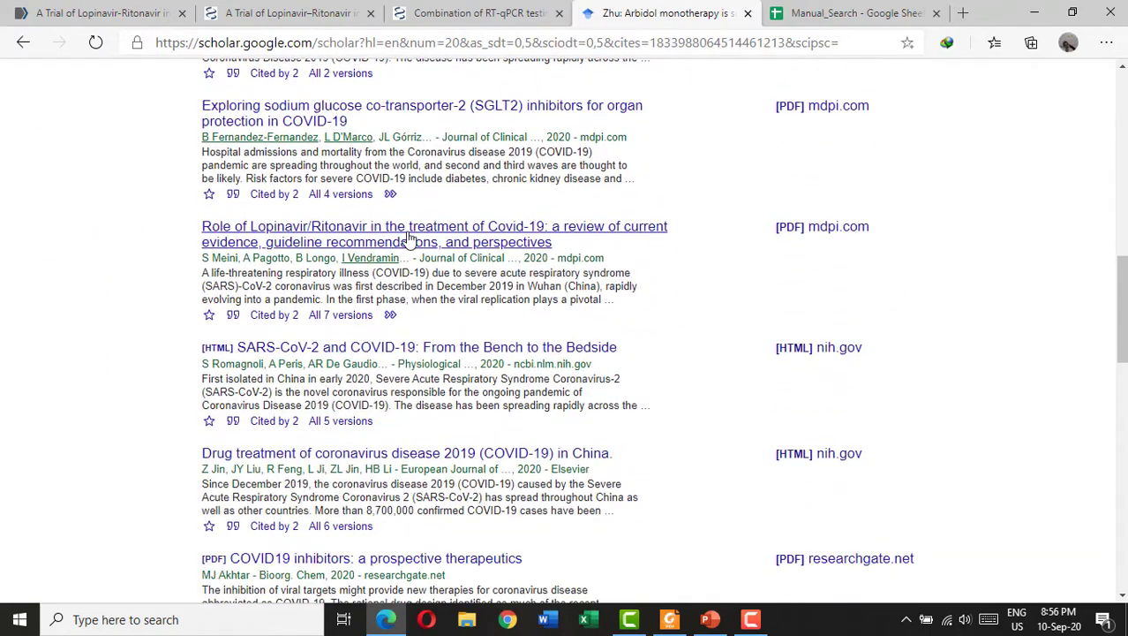
# Step: Open the Lopinavir/Ritonavir review article page on MDPI and look over its abstract
pyautogui.click(409, 238)
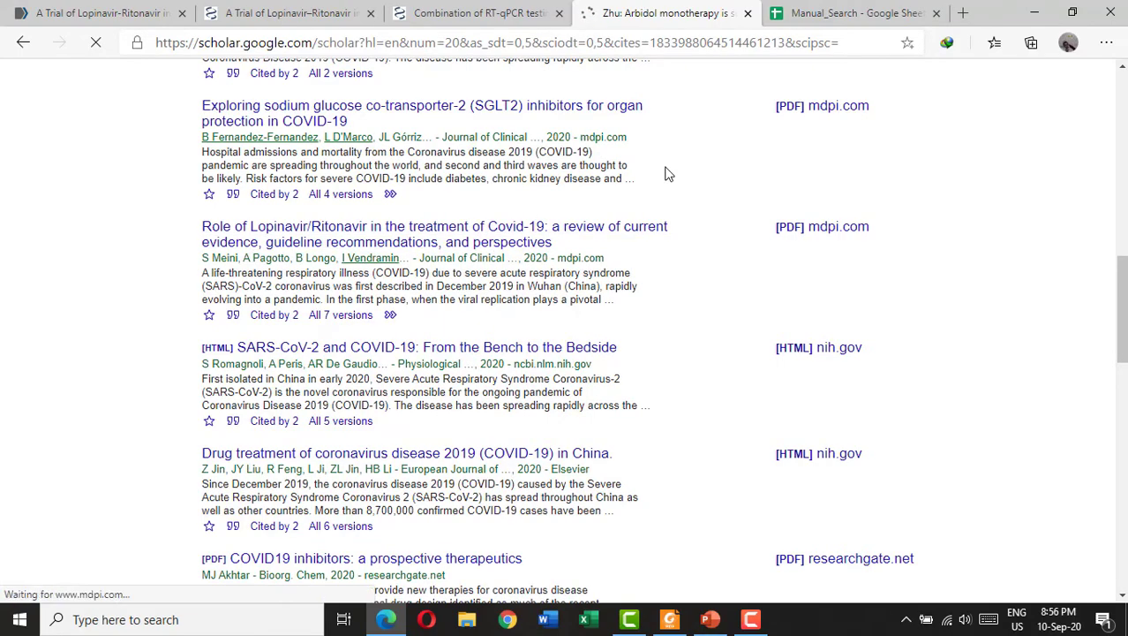
pyautogui.scroll(-5, 565, 299)
pyautogui.scroll(-5, 565, 290)
pyautogui.scroll(10, 565, 290)
pyautogui.scroll(2, 568, 298)
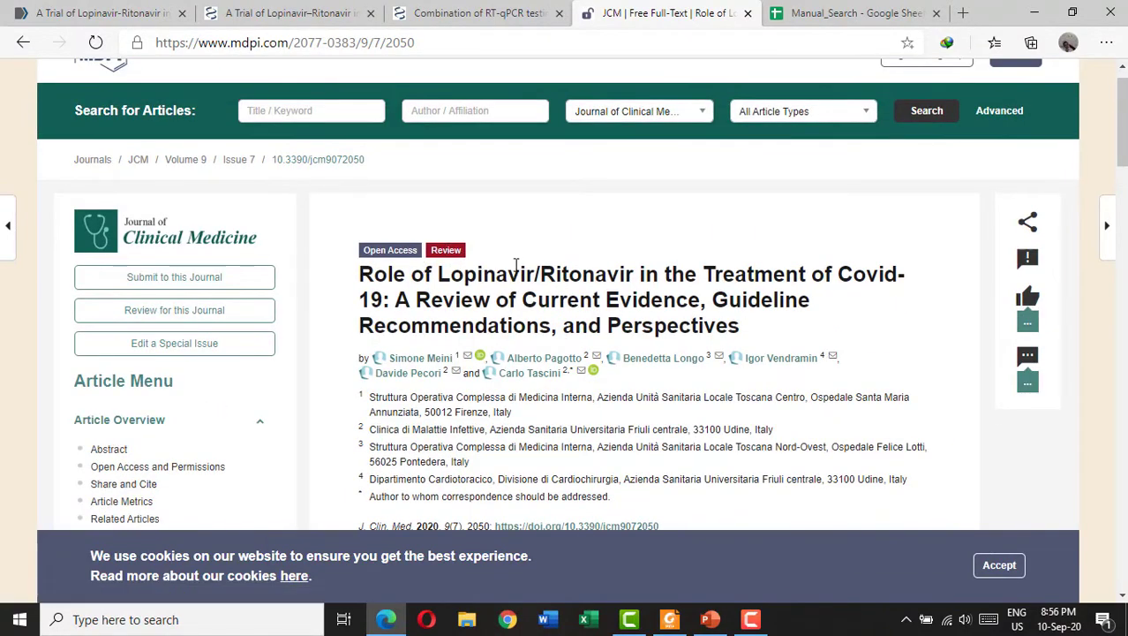
pyautogui.scroll(-6, 521, 263)
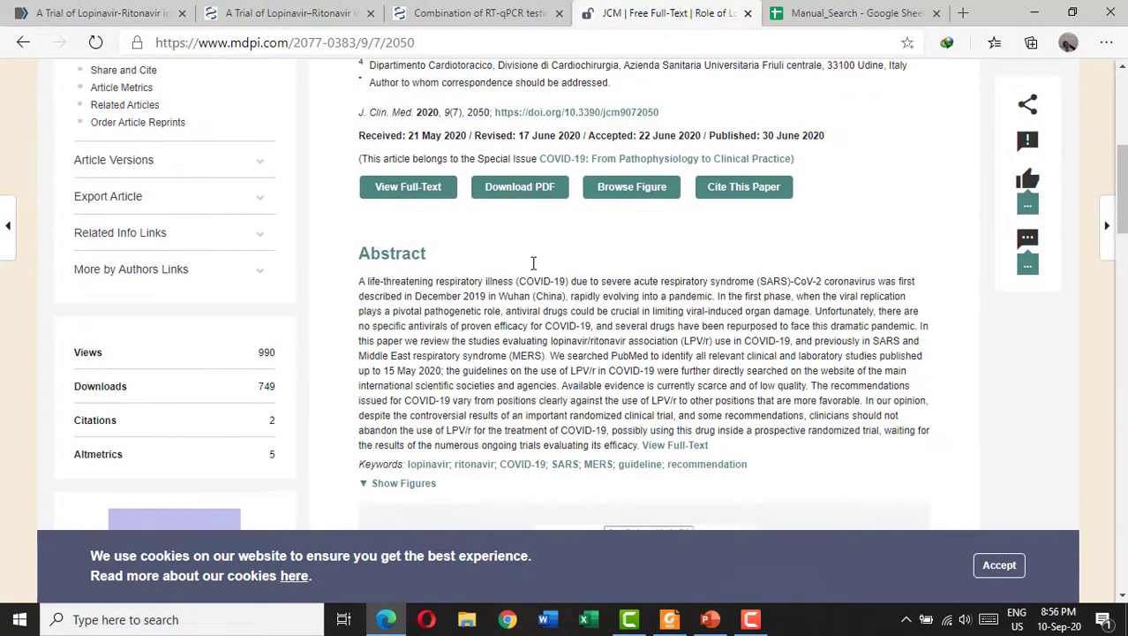
pyautogui.scroll(2, 533, 263)
pyautogui.scroll(-6, 533, 263)
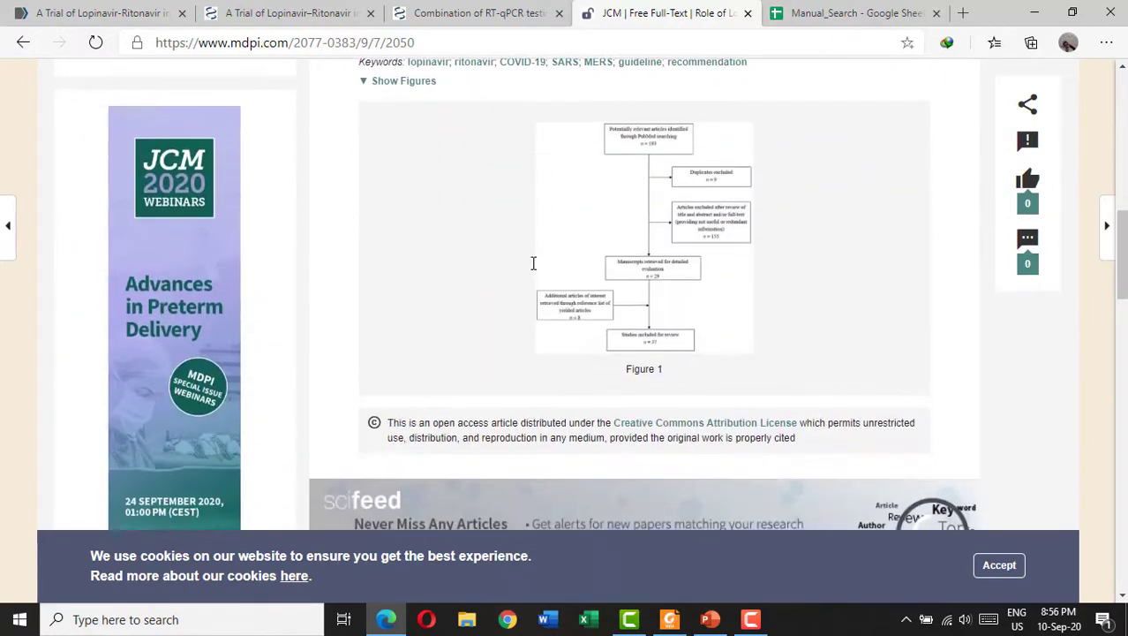
pyautogui.scroll(8, 533, 263)
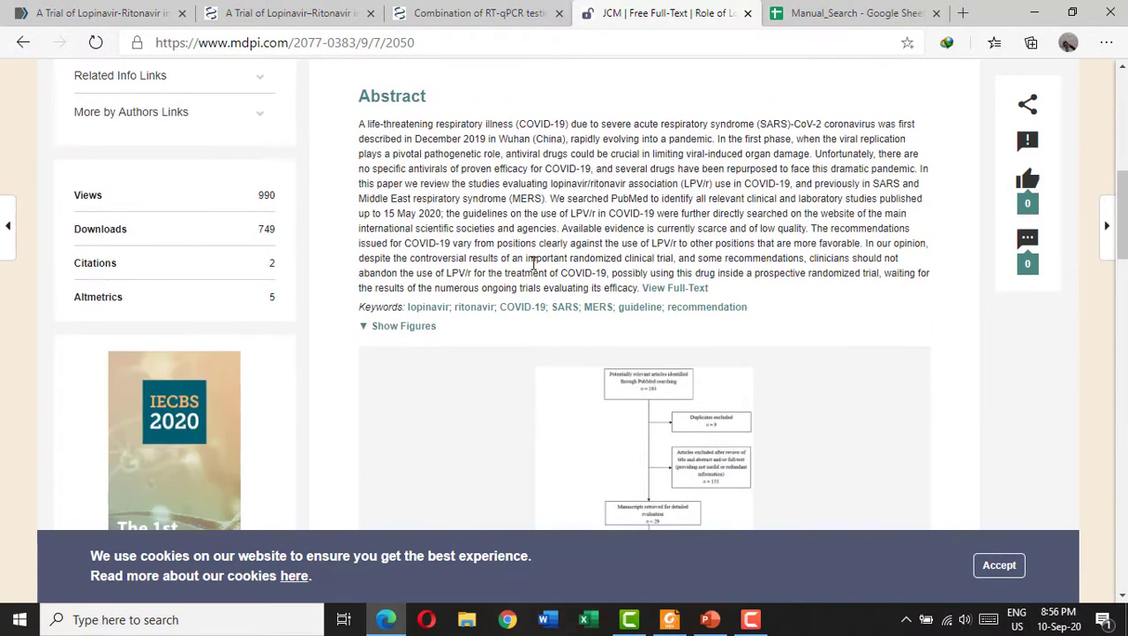
# Step: Switch to the article's full-text view and select its full title
pyautogui.click(407, 338)
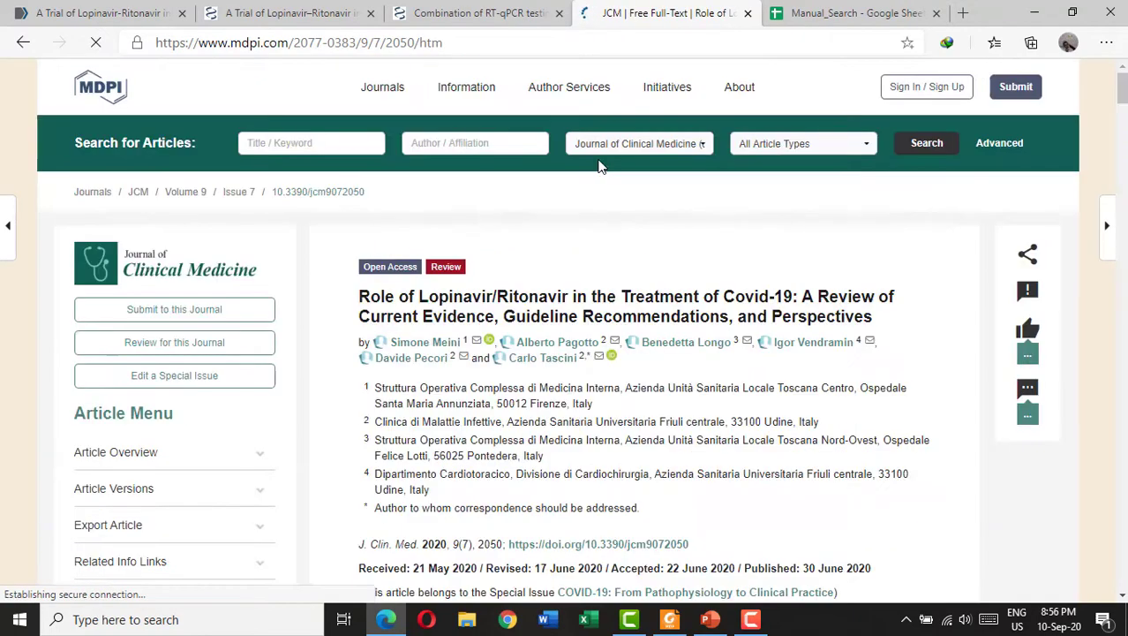
pyautogui.scroll(-10, 570, 265)
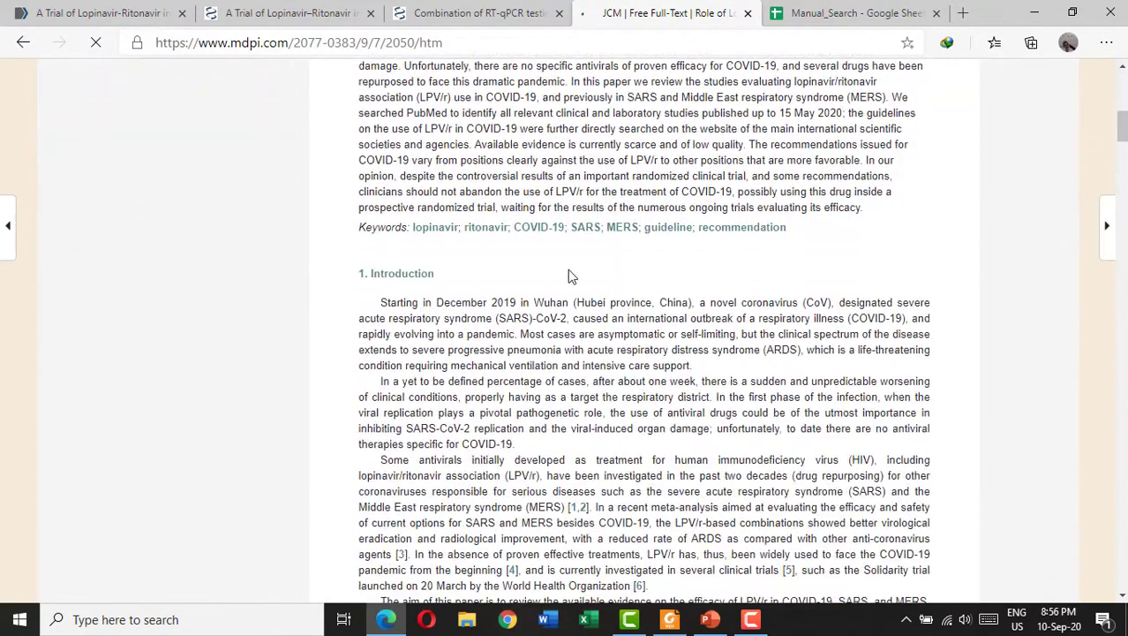
pyautogui.scroll(-10, 570, 276)
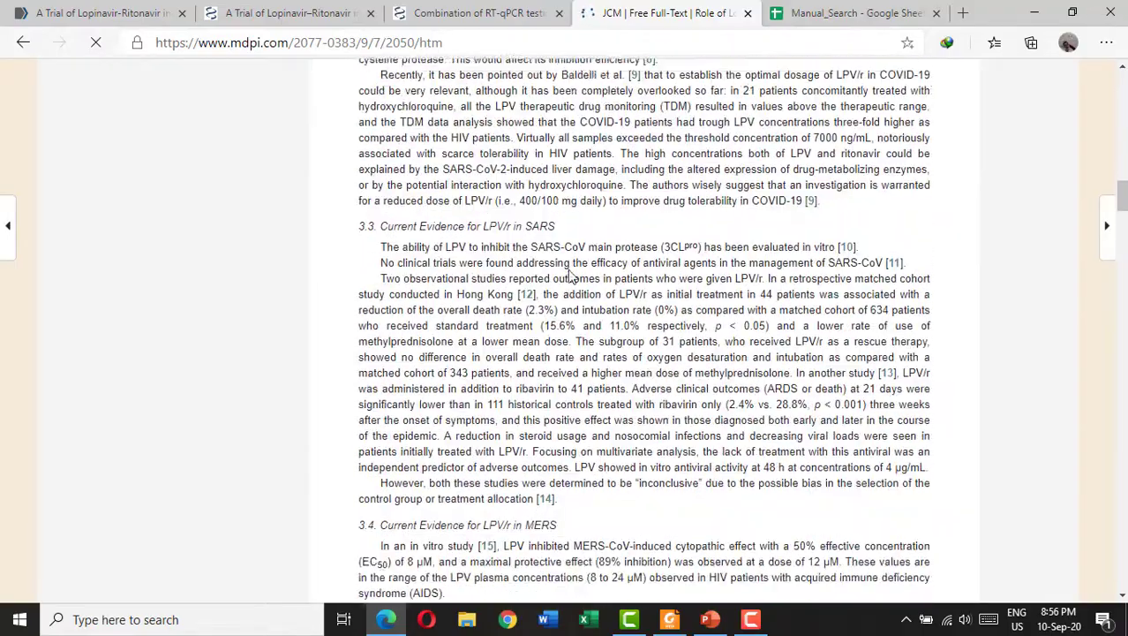
pyautogui.scroll(15, 570, 277)
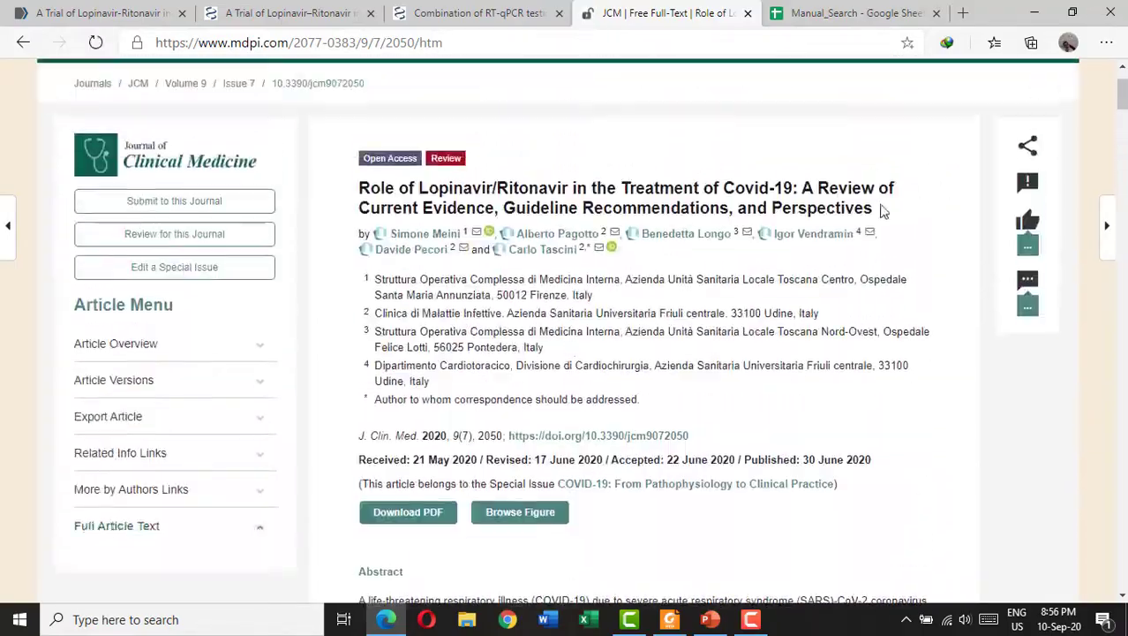
pyautogui.moveTo(875, 249); pyautogui.dragTo(366, 227)
pyautogui.hotkey('ctrl', 'c')
# Step: Copy the Lopinavir/Ritonavir review title and paste it into cell C5 of Manual_Search
pyautogui.rightClick(349, 162)
pyautogui.click(378, 177)
pyautogui.click(782, 14)
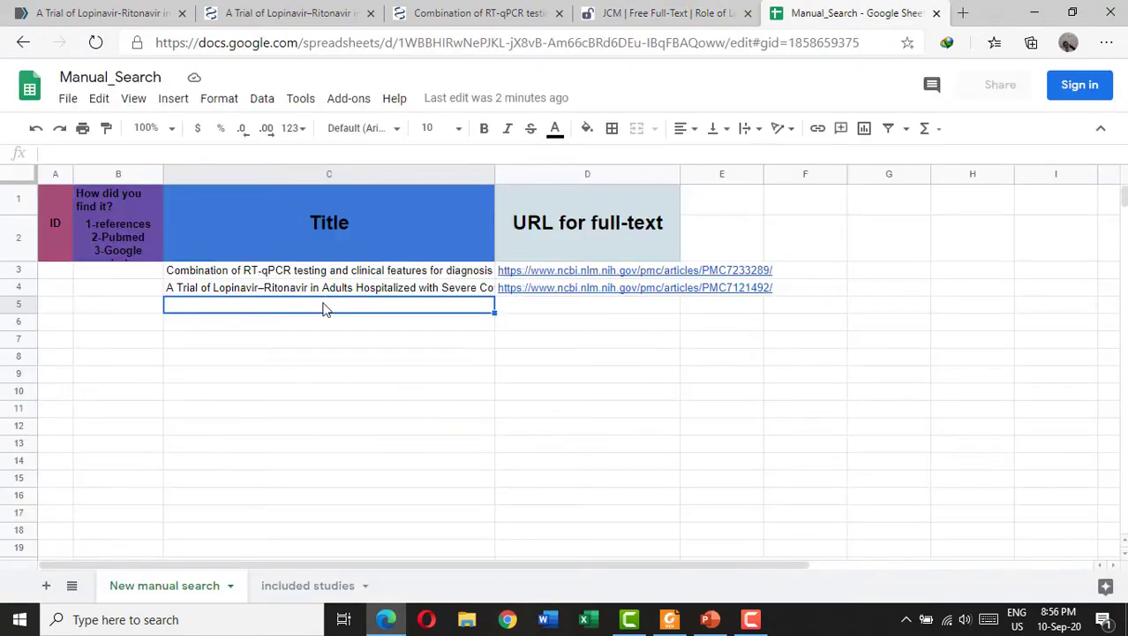
pyautogui.rightClick(313, 156)
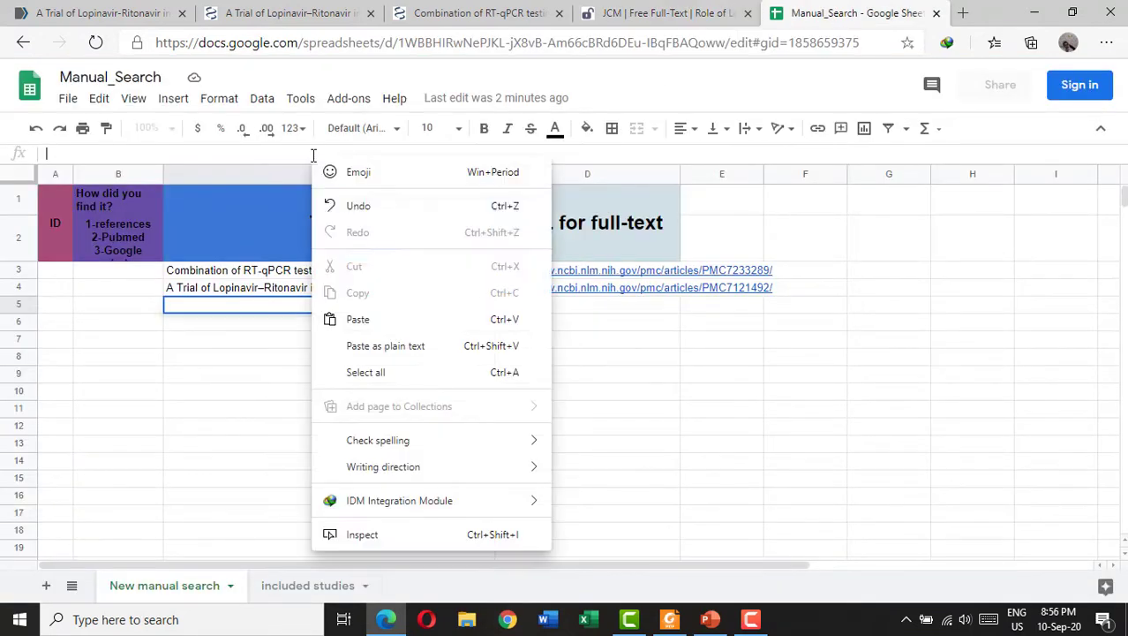
pyautogui.click(376, 328)
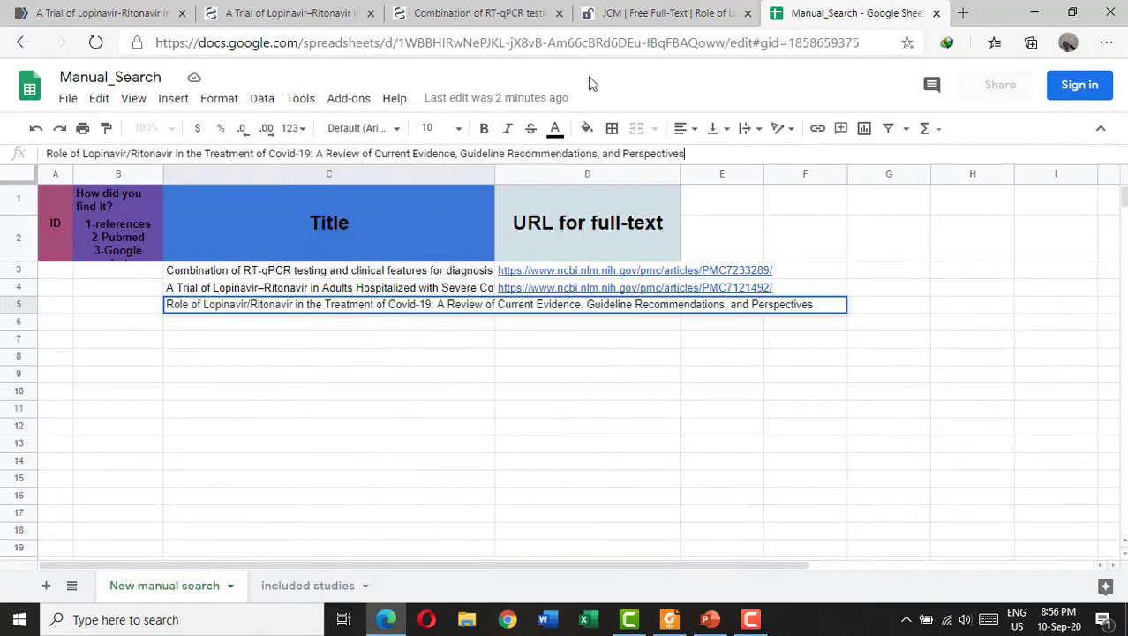
pyautogui.click(683, 9)
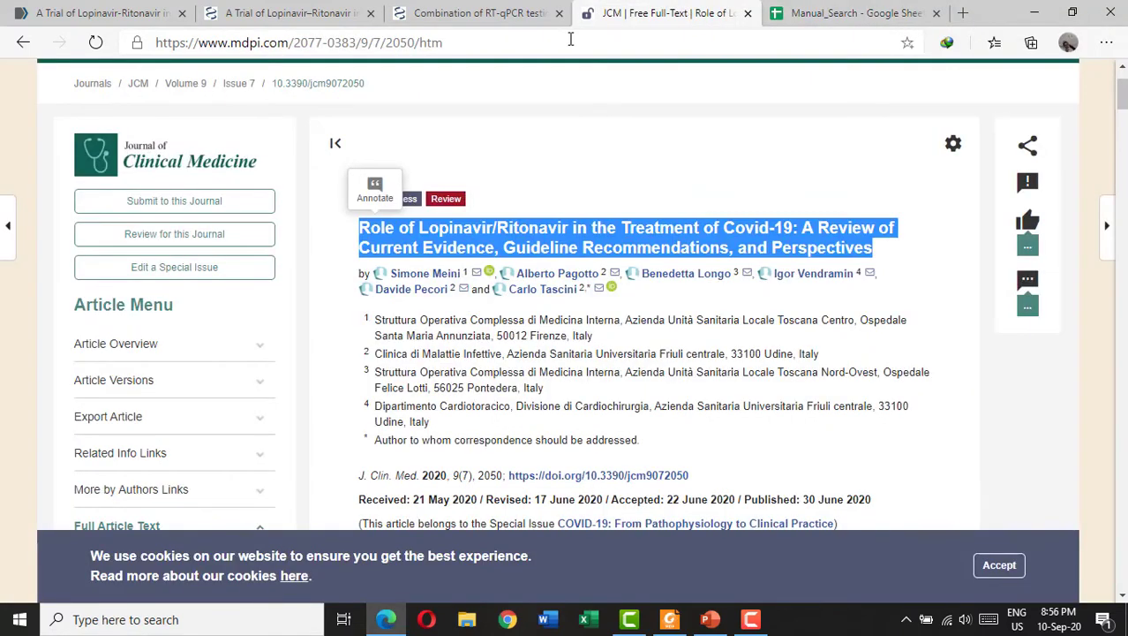
pyautogui.click(391, 45)
pyautogui.rightClick(386, 50)
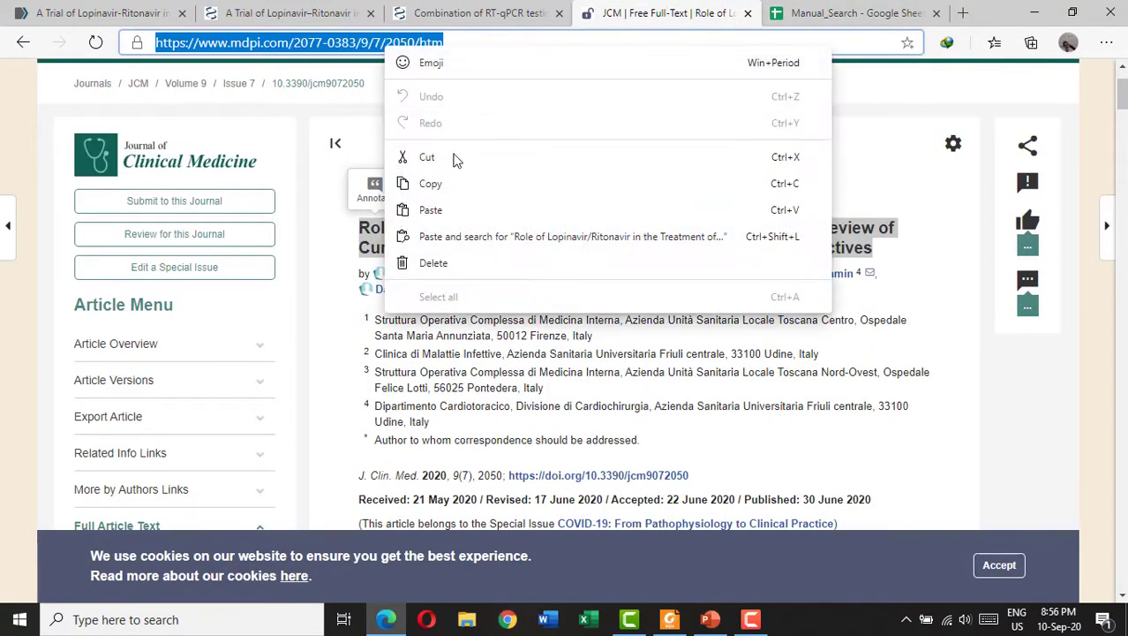
pyautogui.click(451, 176)
pyautogui.click(837, 10)
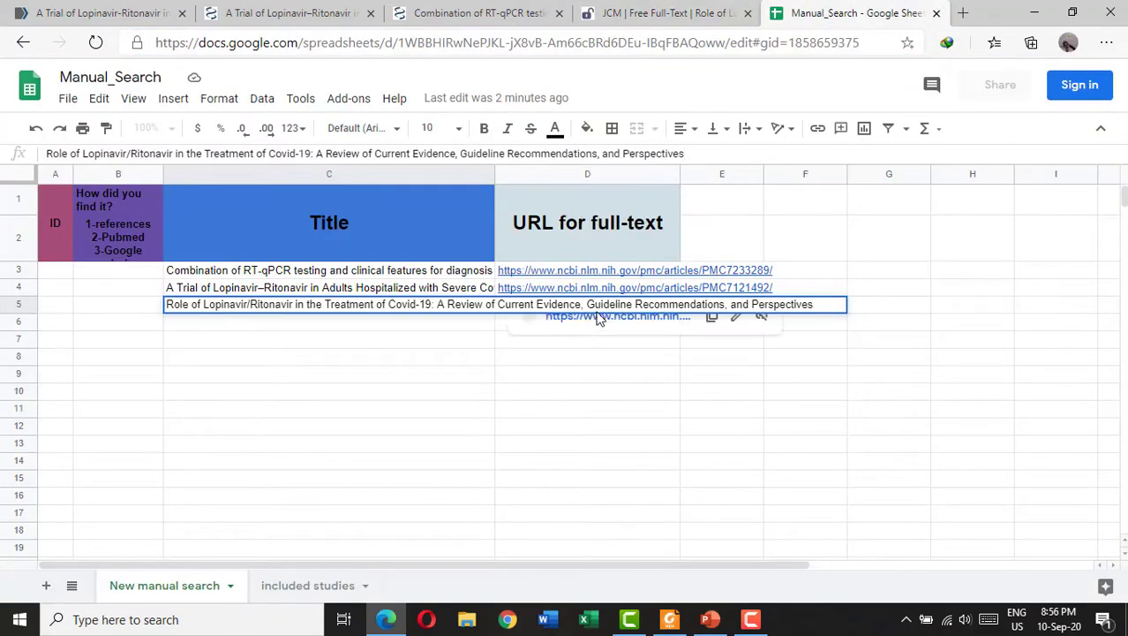
pyautogui.press('Escape')
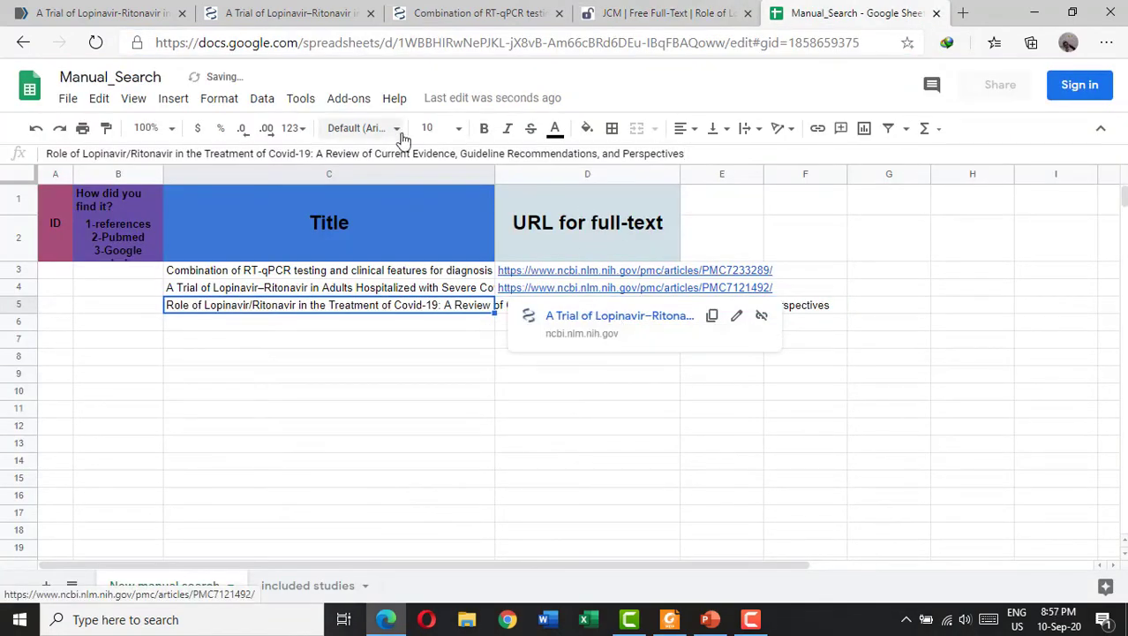
pyautogui.click(503, 306)
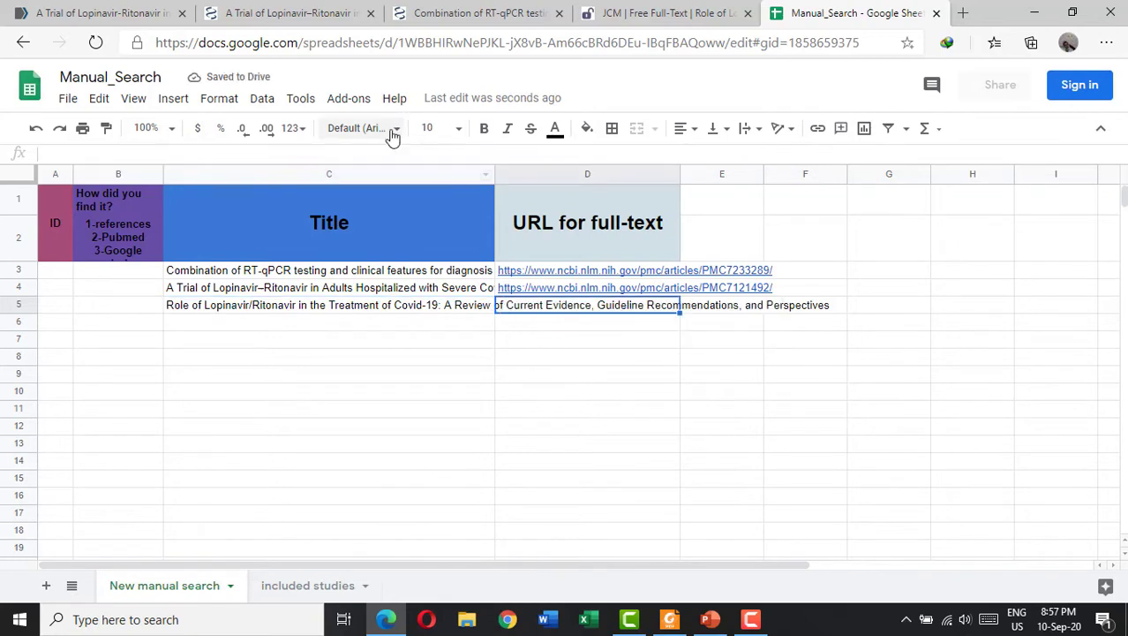
pyautogui.rightClick(391, 156)
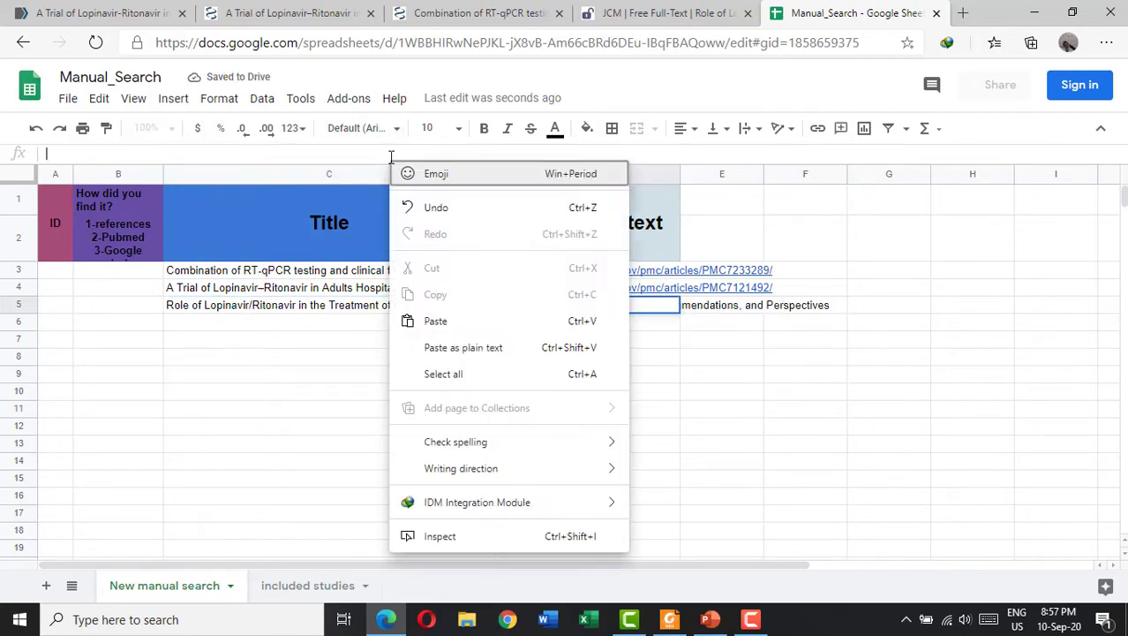
pyautogui.click(436, 322)
pyautogui.click(308, 343)
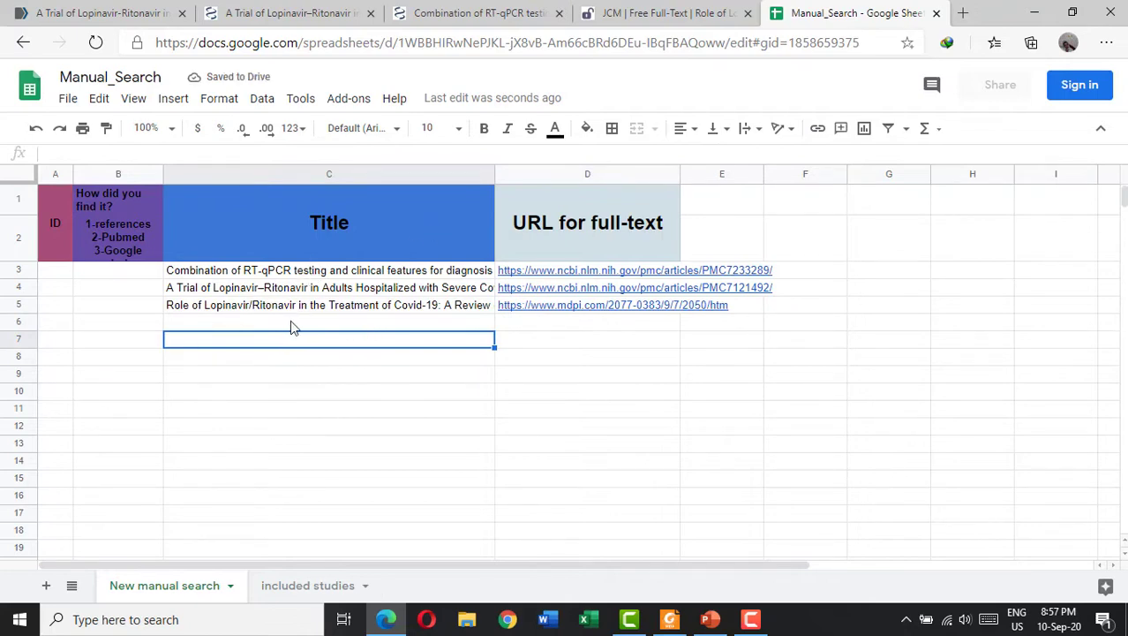
pyautogui.click(306, 273)
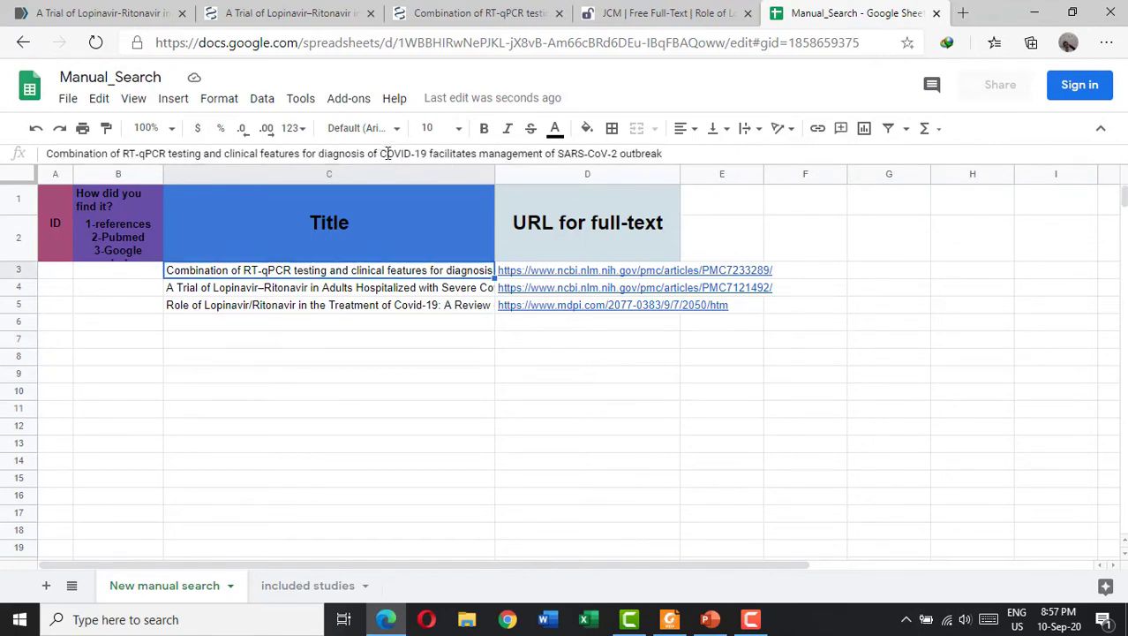
pyautogui.moveTo(366, 153); pyautogui.dragTo(167, 154)
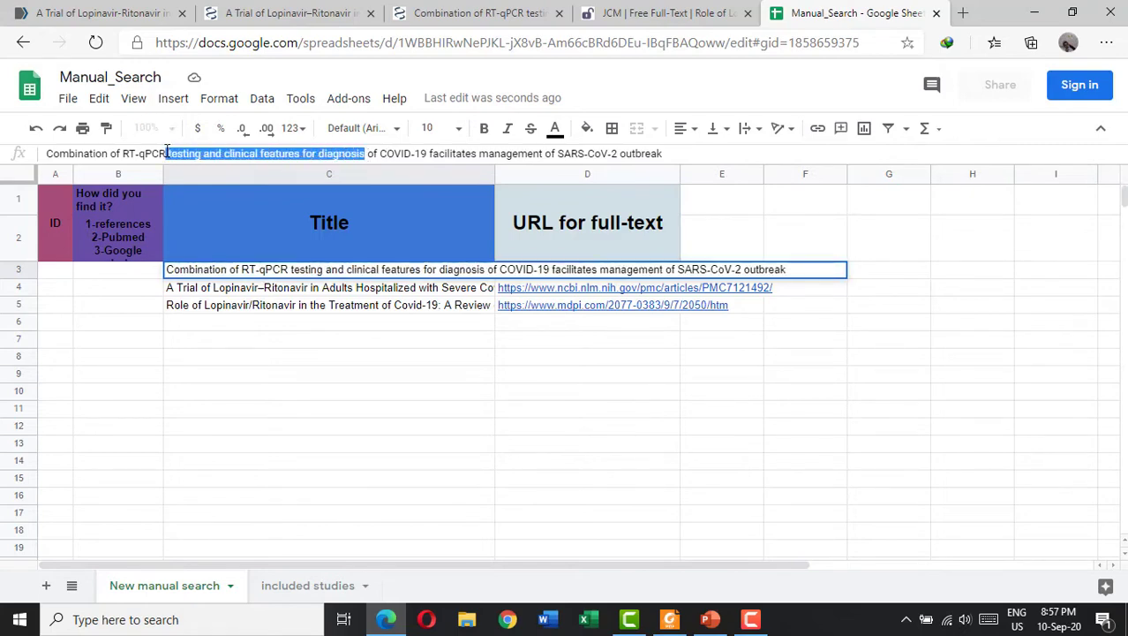
pyautogui.rightClick(239, 156)
pyautogui.click(297, 239)
pyautogui.click(303, 586)
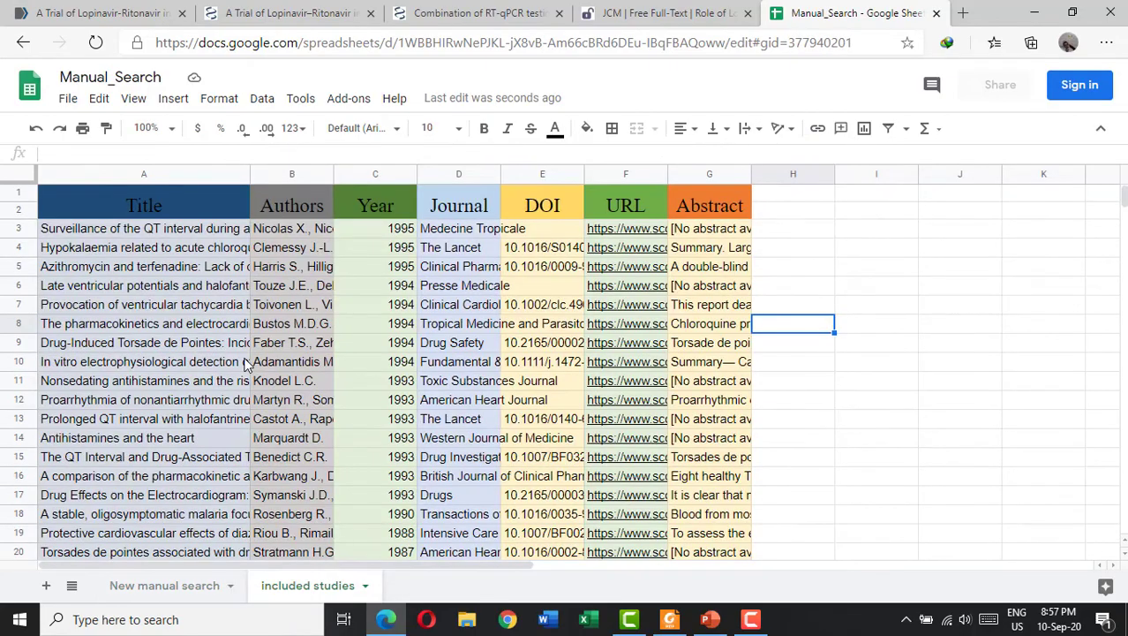
pyautogui.scroll(-20, 128, 240)
pyautogui.scroll(18, 128, 240)
pyautogui.scroll(-15, 128, 240)
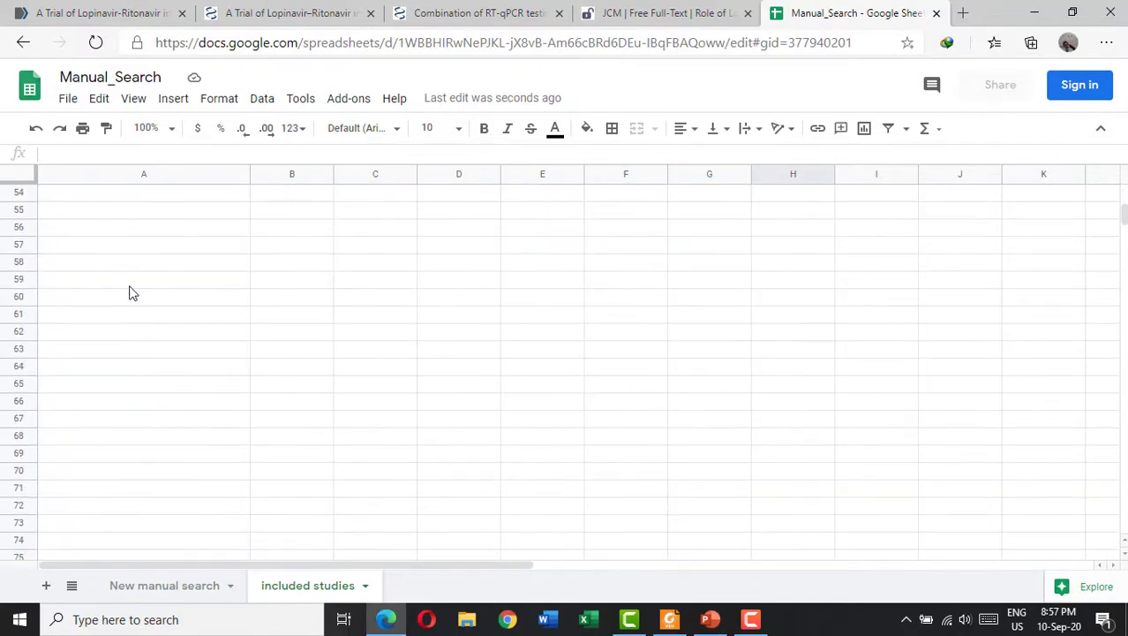
pyautogui.scroll(18, 129, 292)
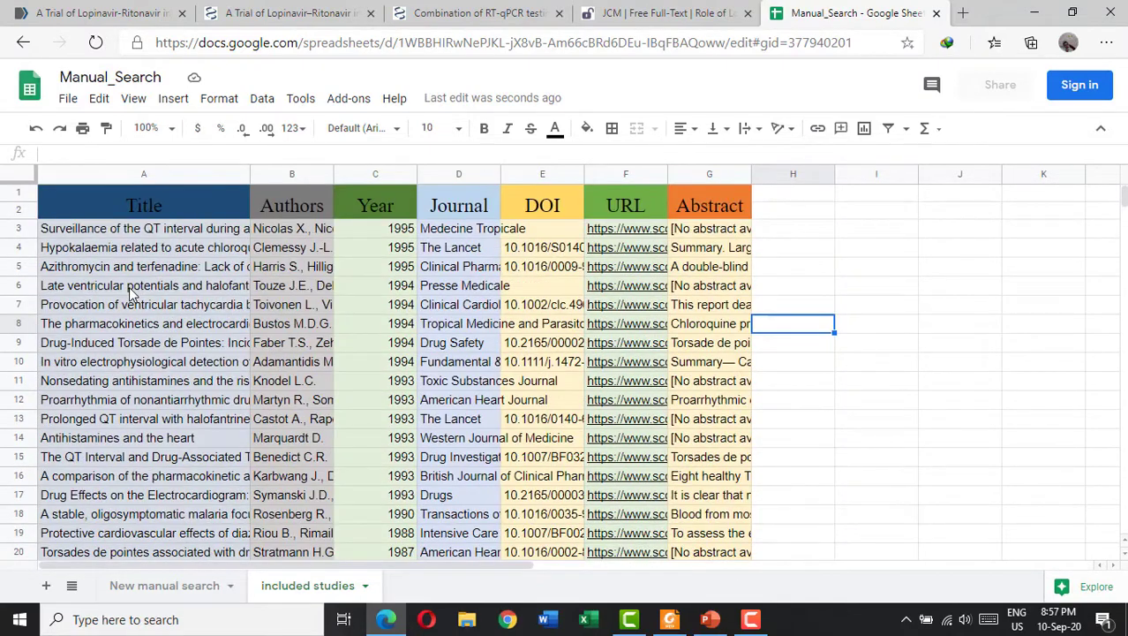
pyautogui.hotkey('ctrl', 'f')
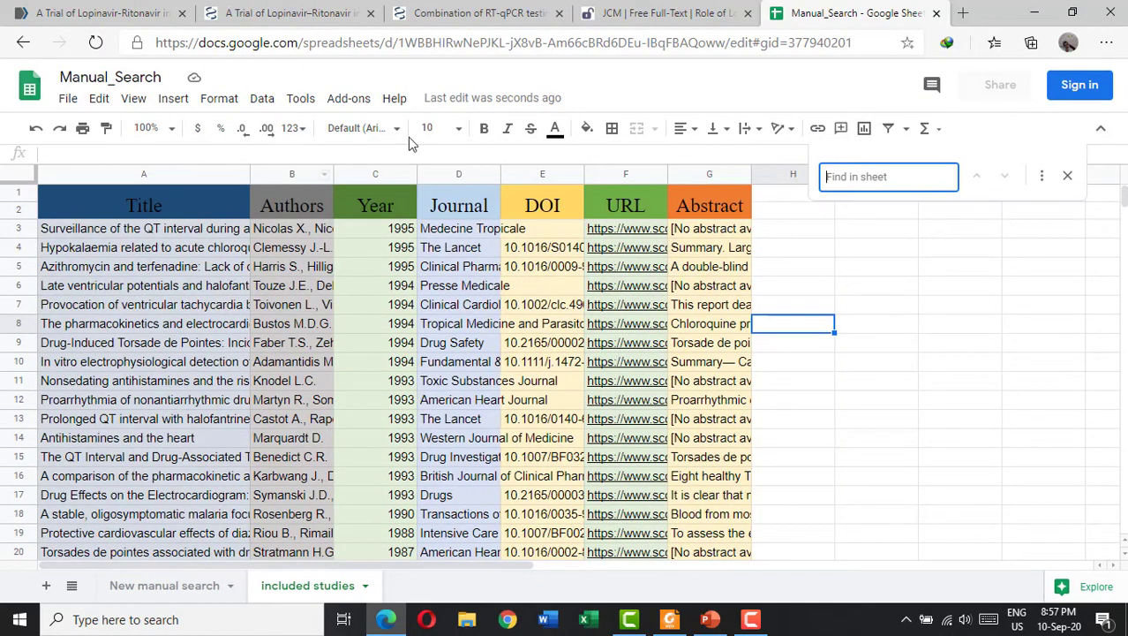
pyautogui.rightClick(889, 181)
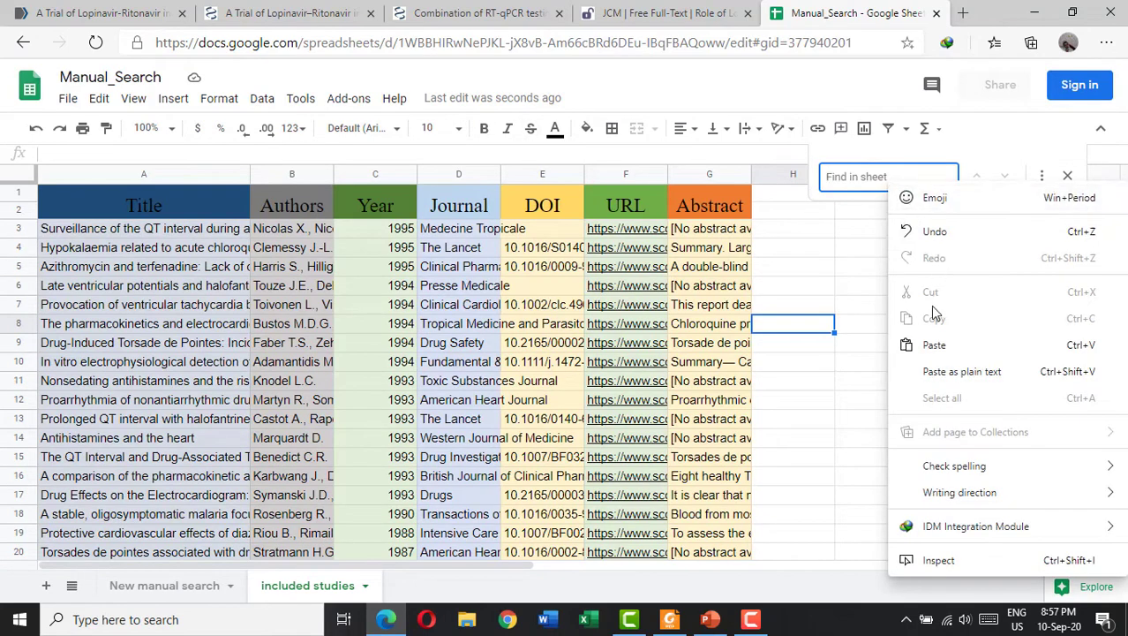
pyautogui.click(933, 343)
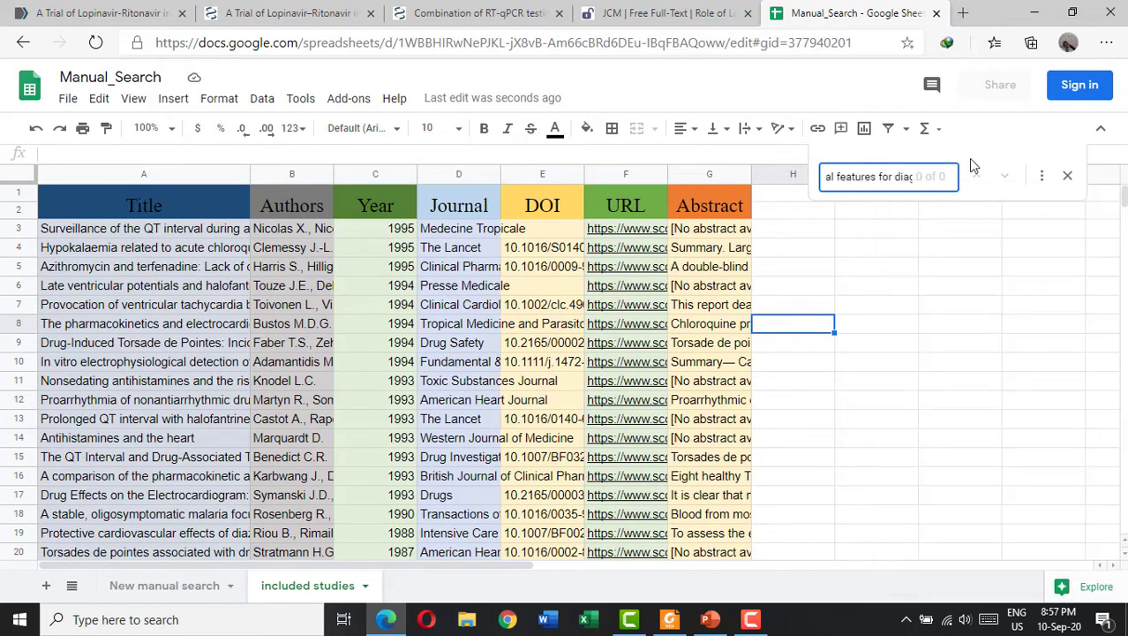
pyautogui.click(1067, 180)
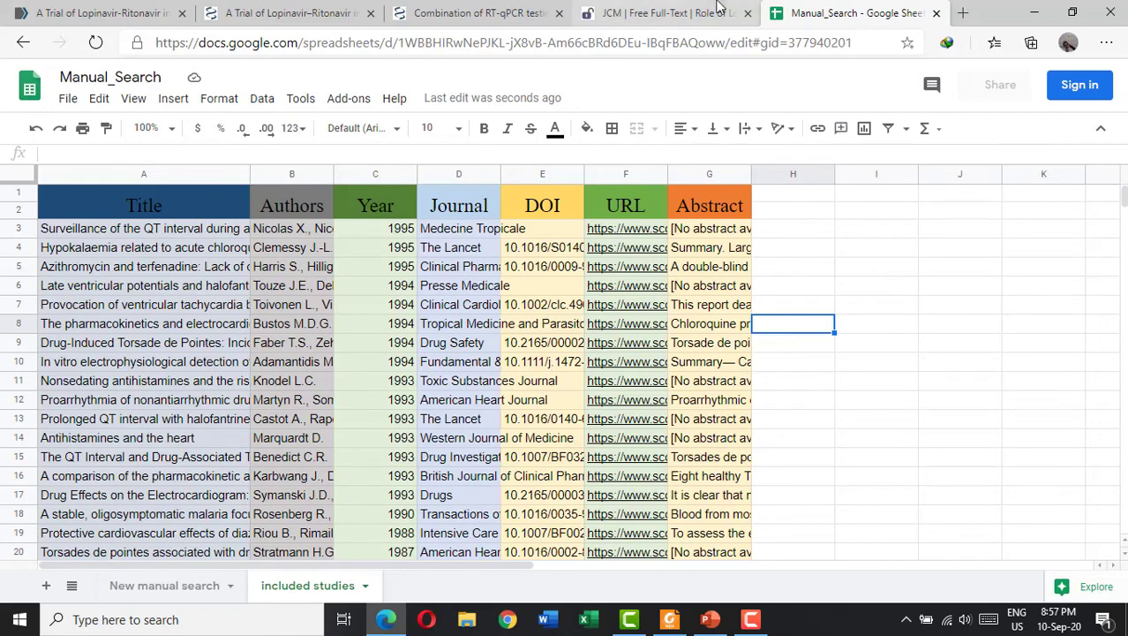
pyautogui.click(709, 8)
pyautogui.click(802, 13)
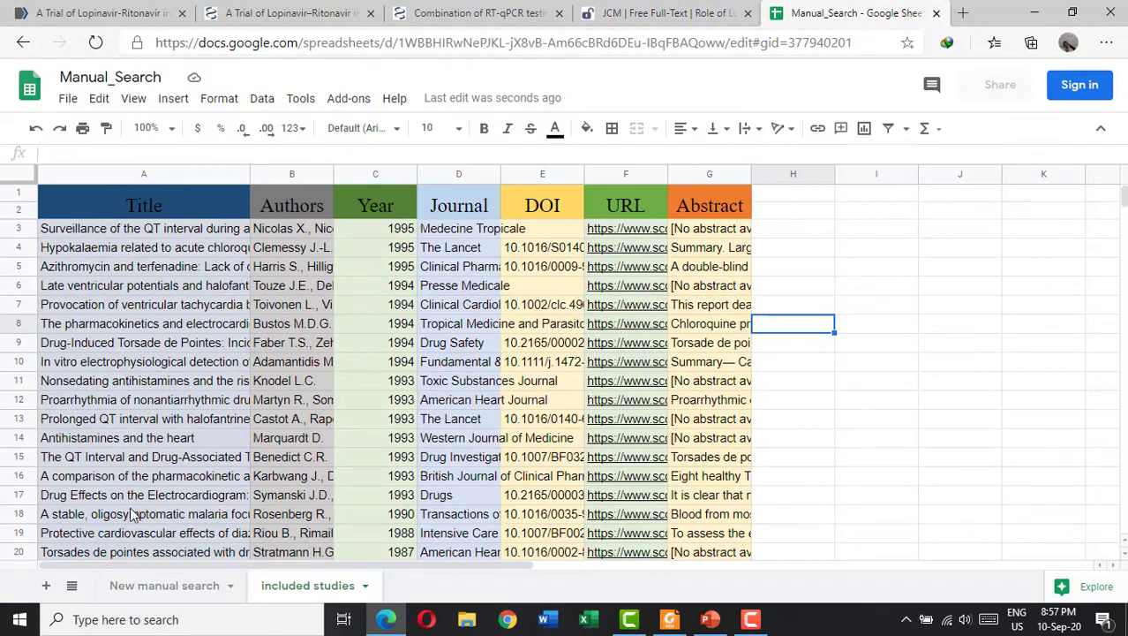
pyautogui.click(146, 586)
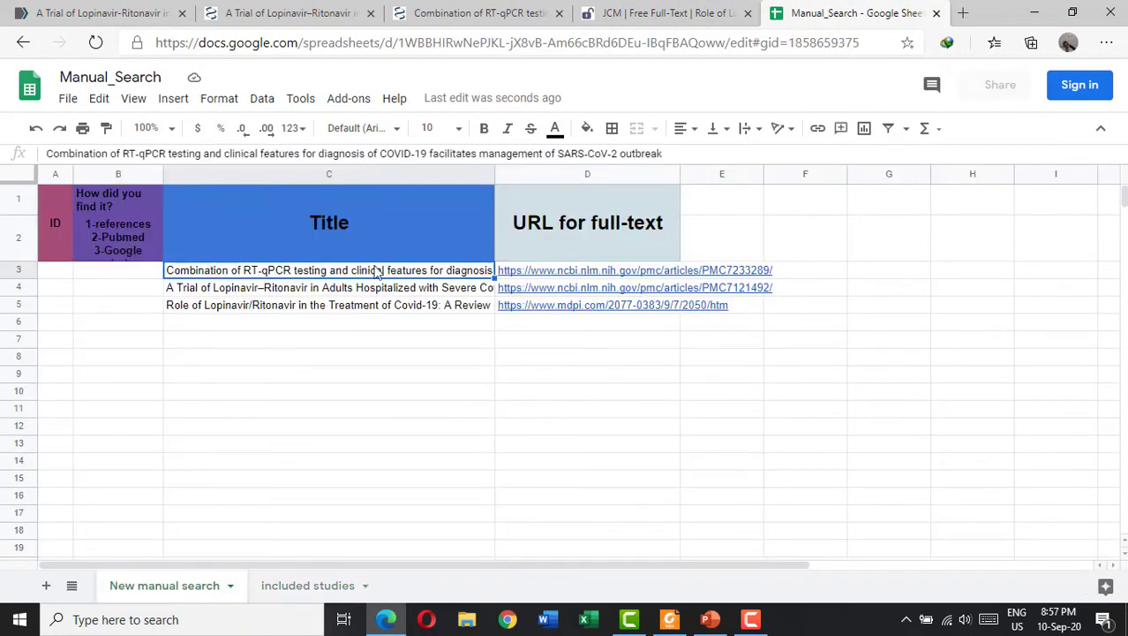